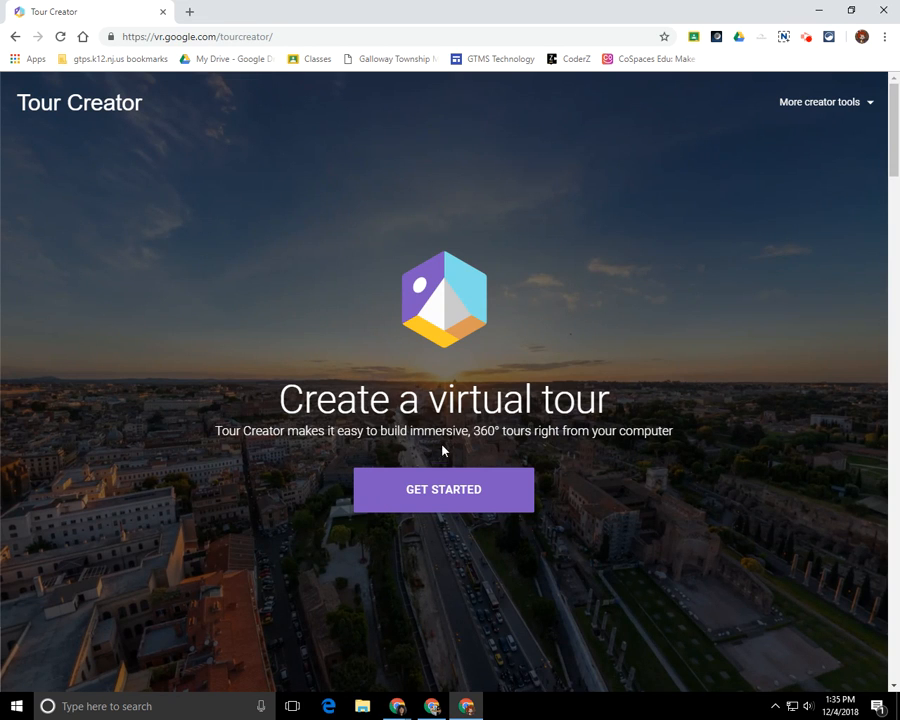
Get started in Tour Creator to reach the Your tours page listing 'Science Ecosystem'.
click(451, 503)
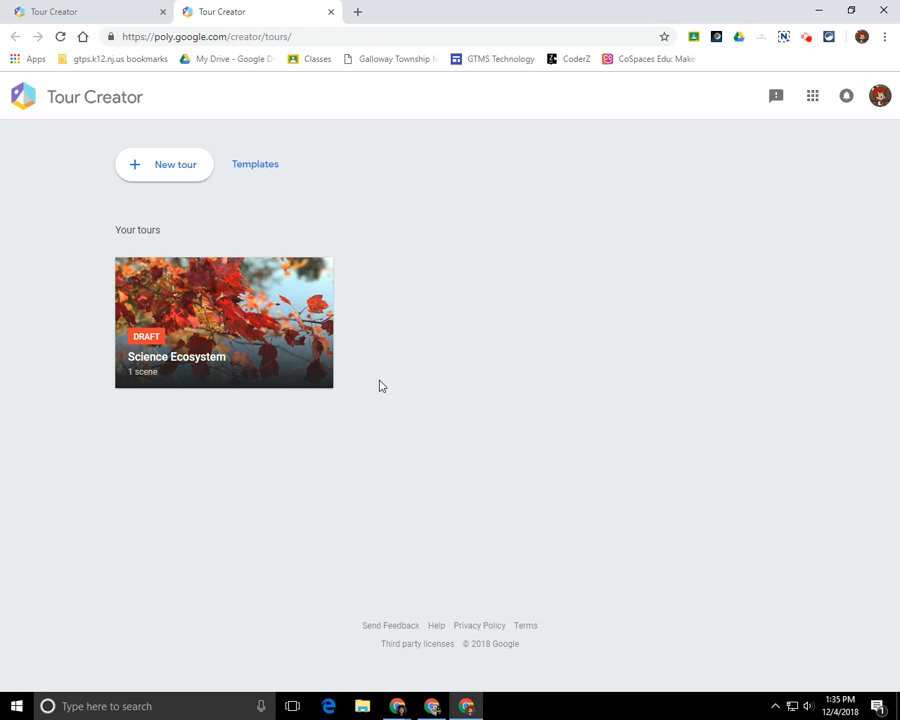
Begin a new tour titled 'Practice' with a practice-tour description and category Art.
click(167, 174)
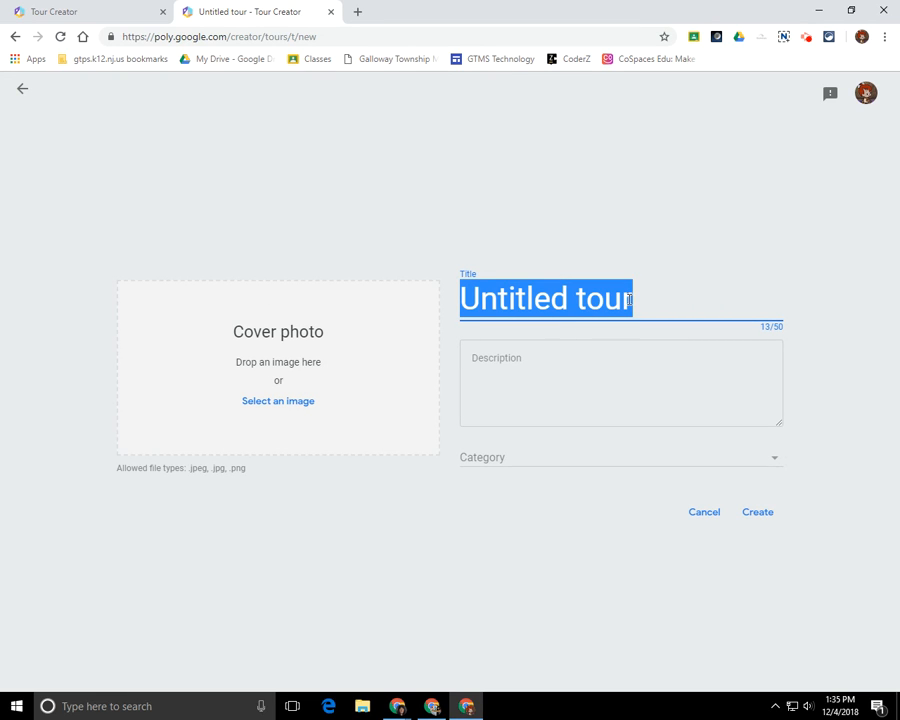
text(Practice)
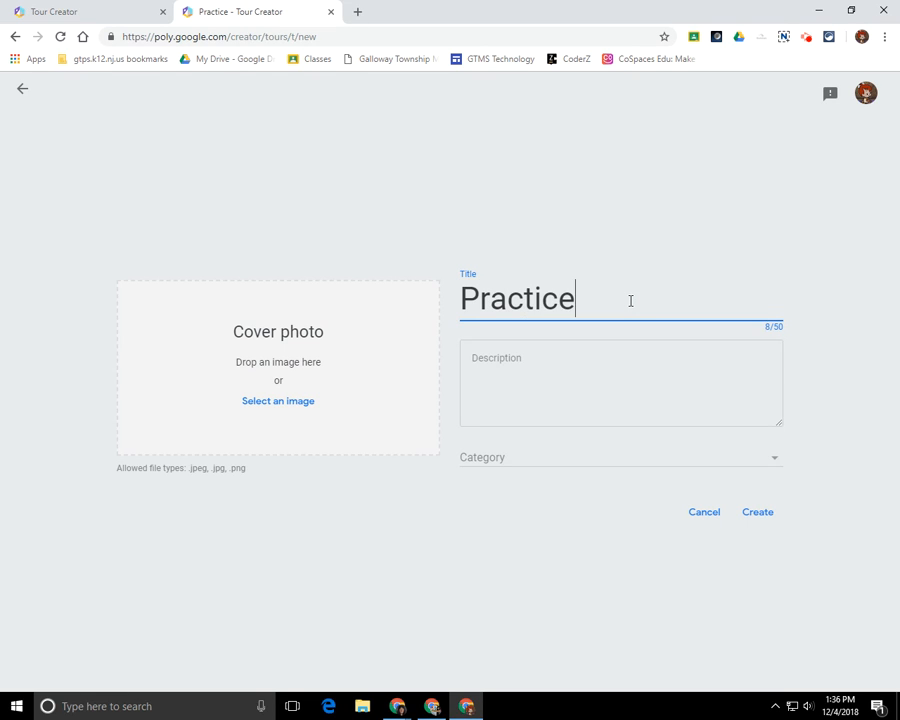
key(Tab)
text(Tb)
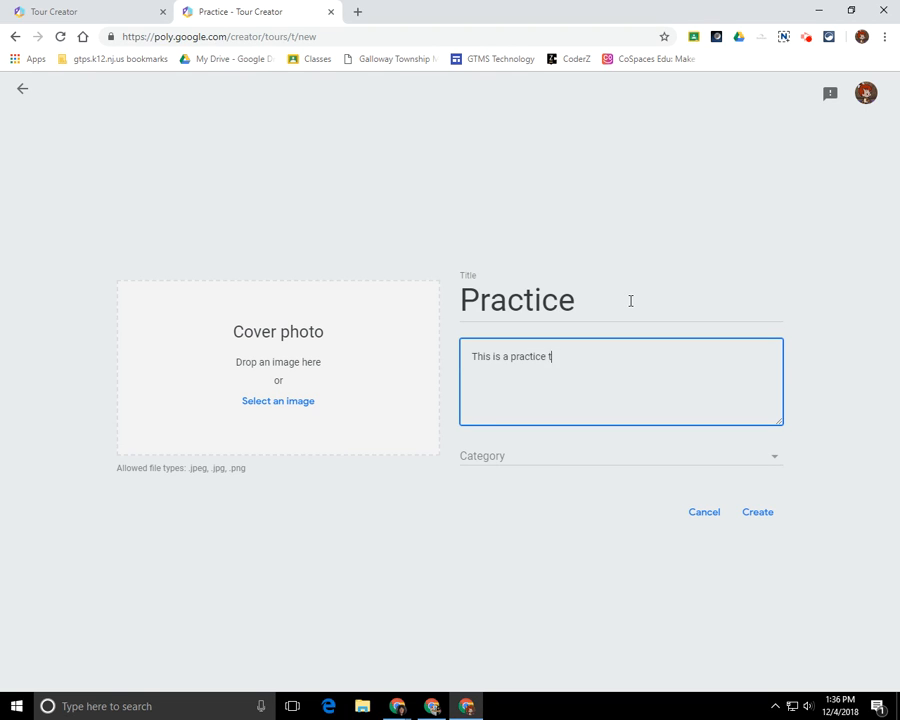
click(625, 460)
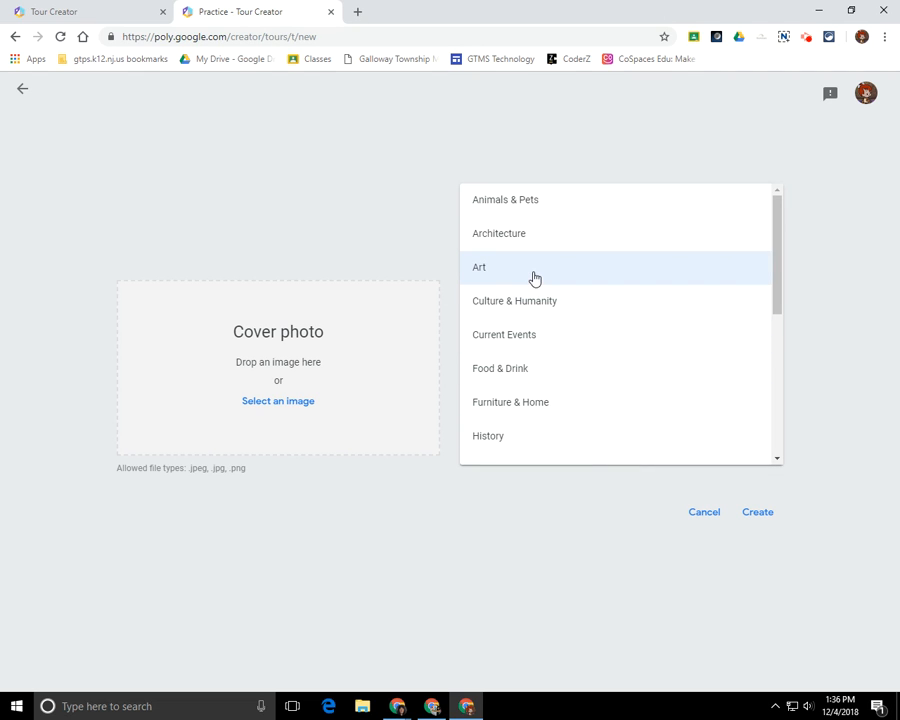
click(534, 270)
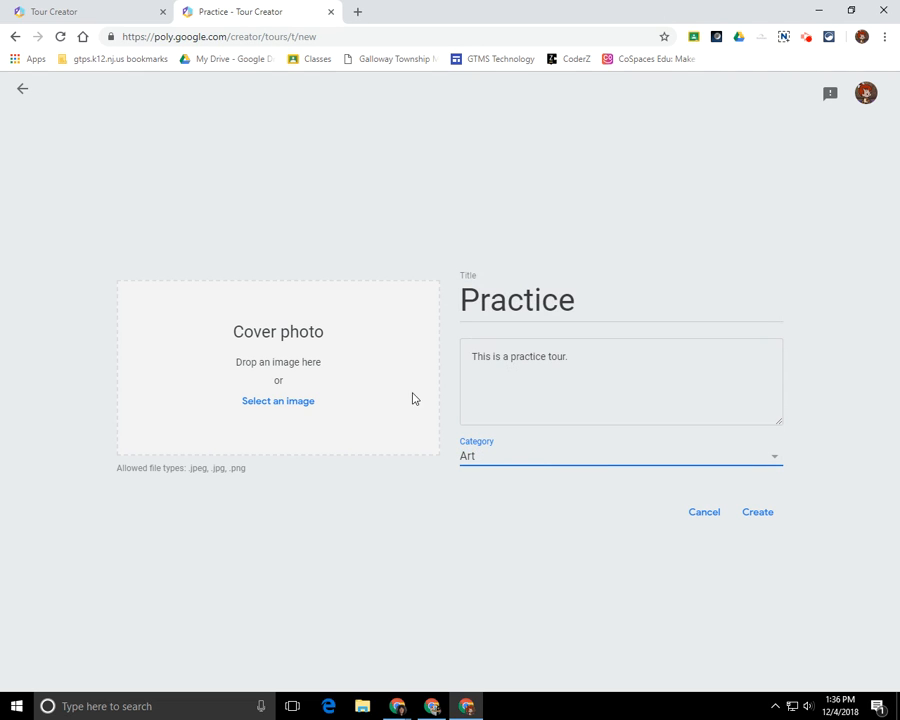
Set the fall detention pond photo as the cover and create the tour.
click(266, 404)
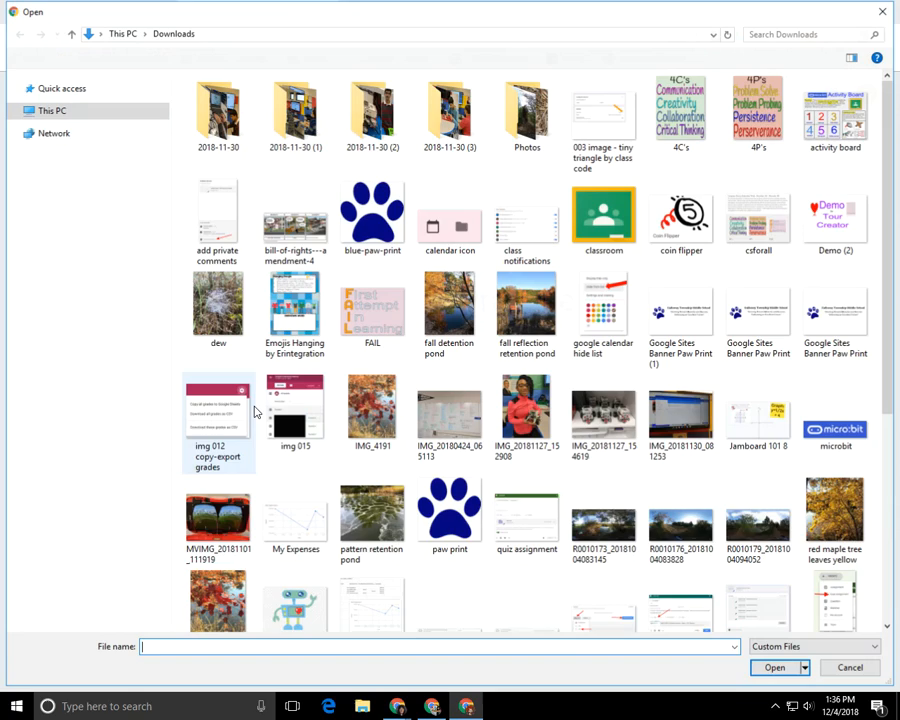
click(436, 317)
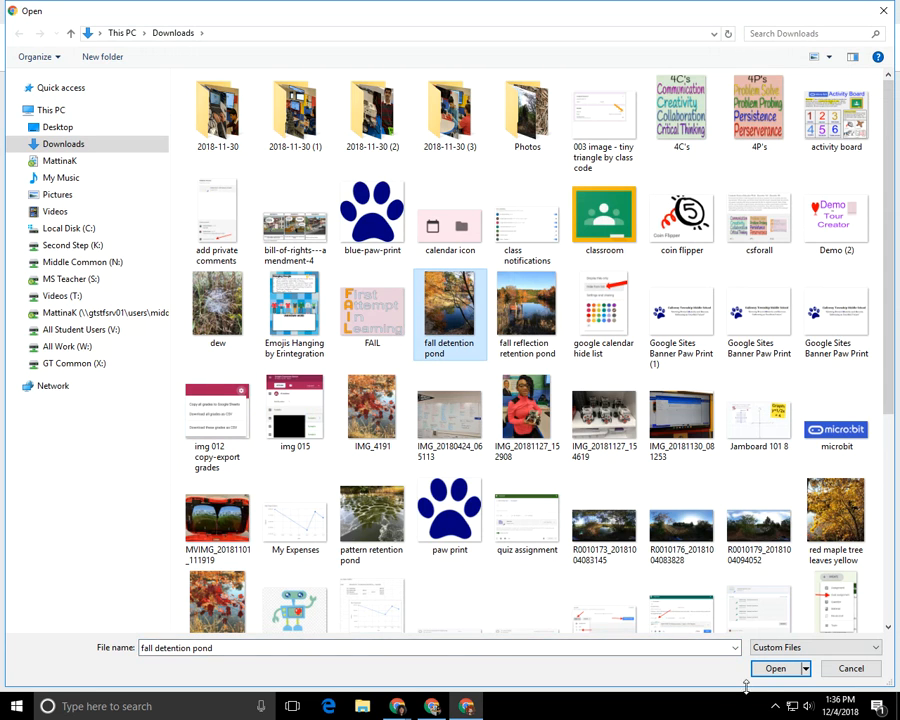
click(772, 668)
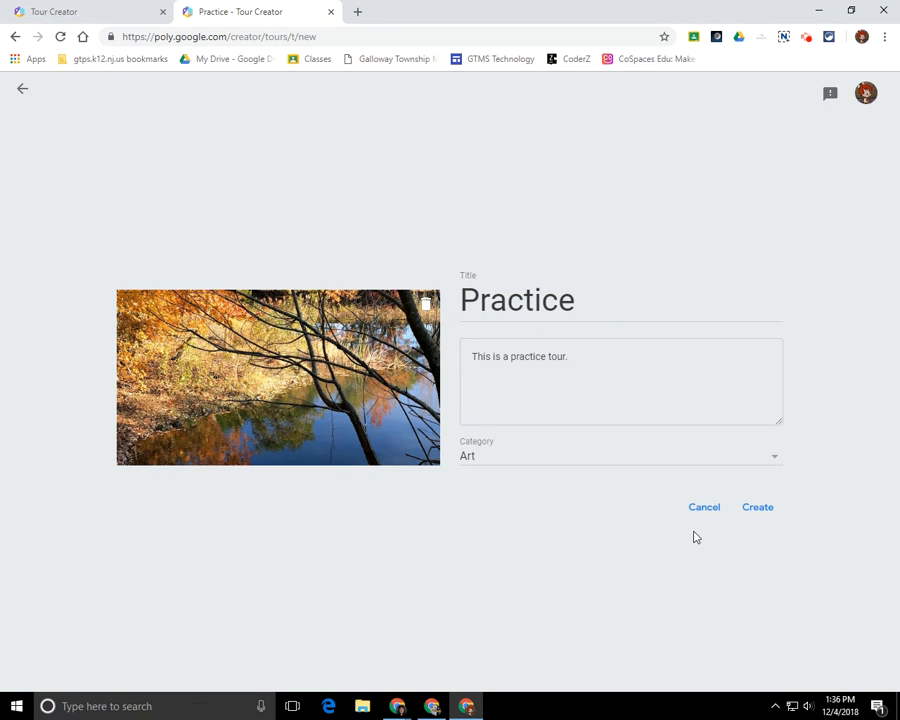
click(759, 510)
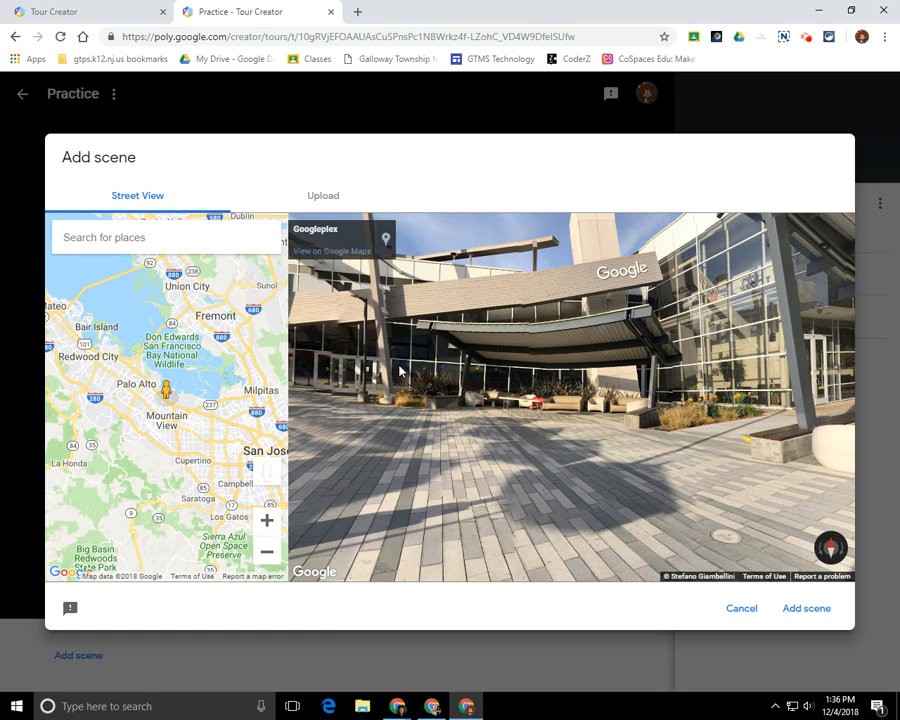
click(324, 199)
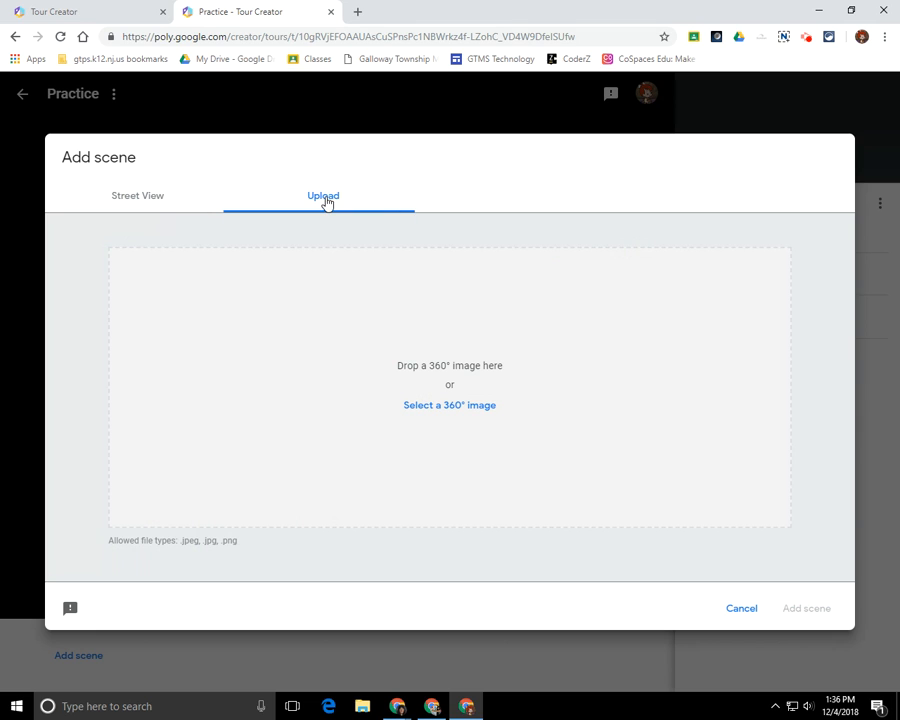
click(442, 414)
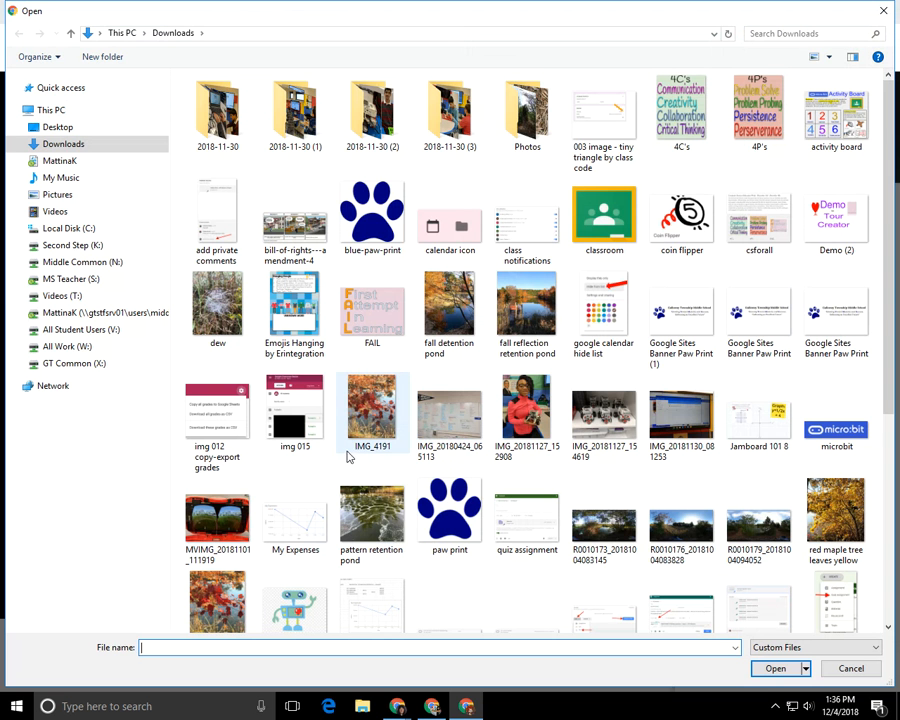
drag(894, 194, 895, 302)
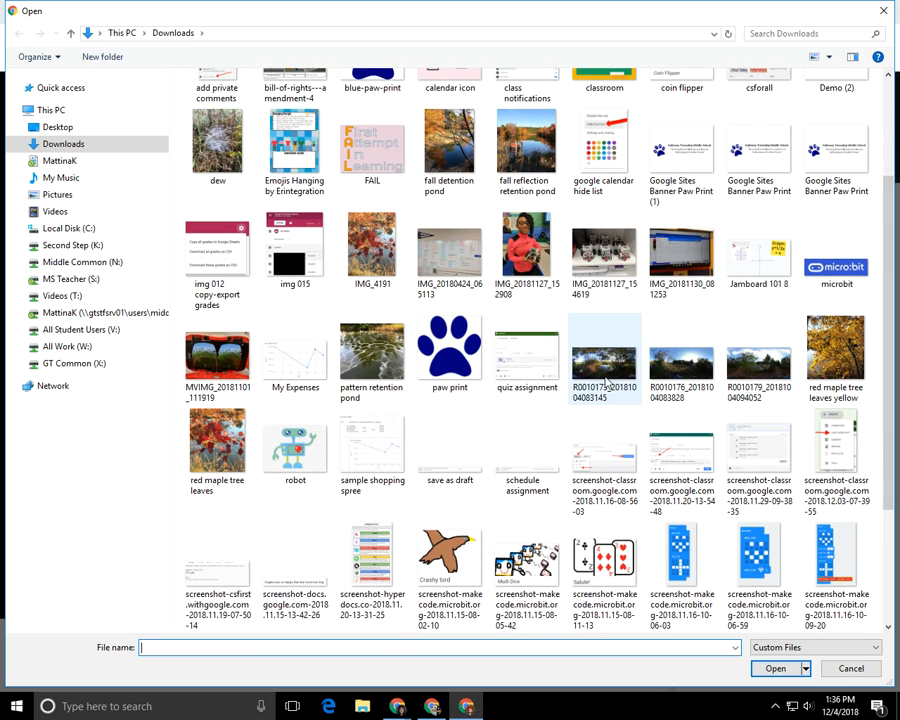
click(606, 385)
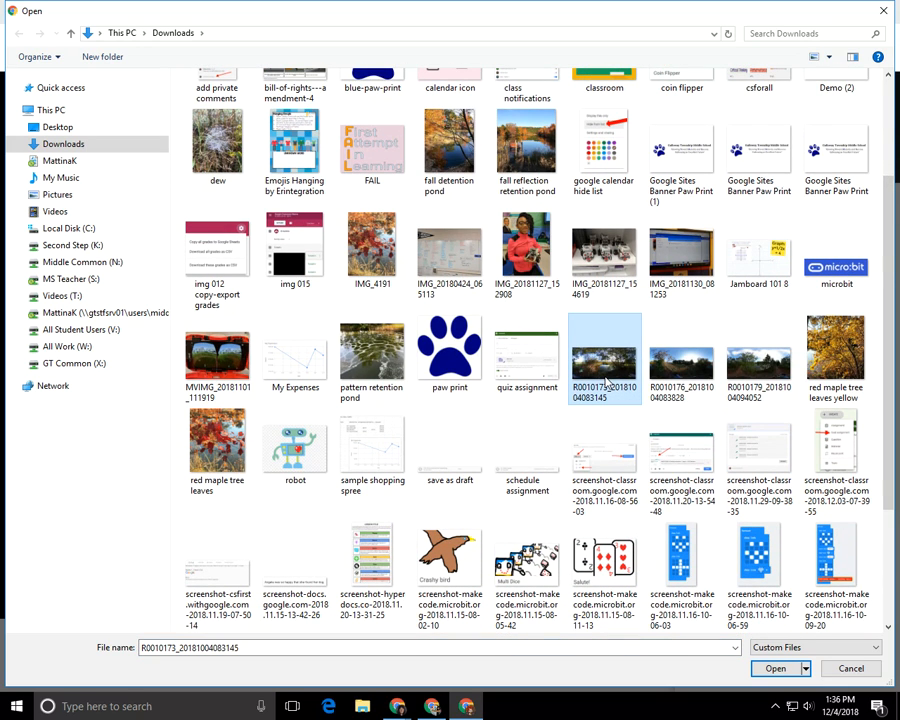
click(785, 668)
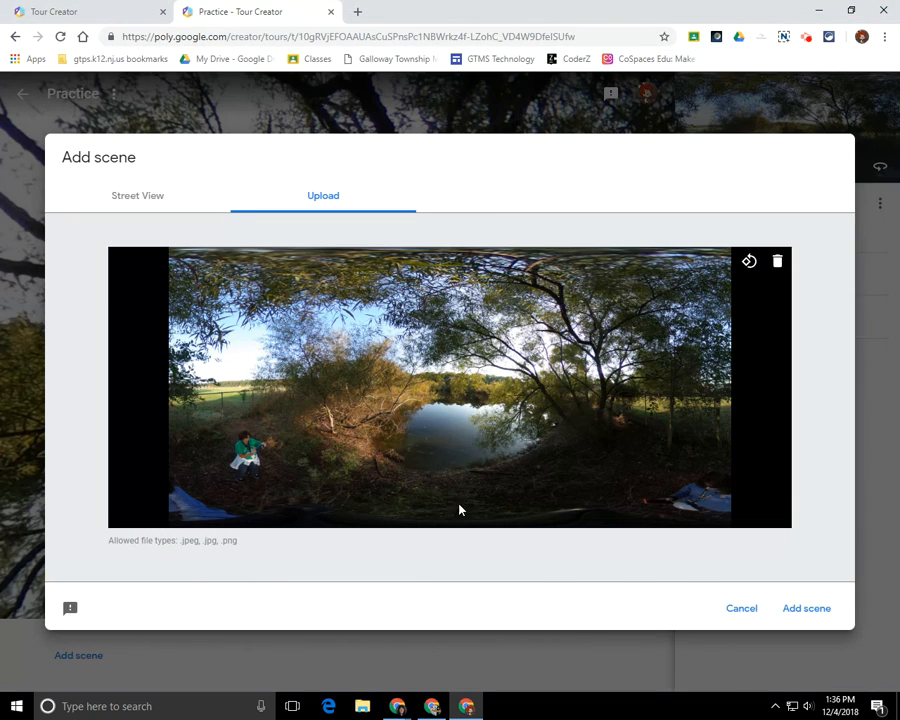
click(811, 614)
drag(584, 397, 477, 332)
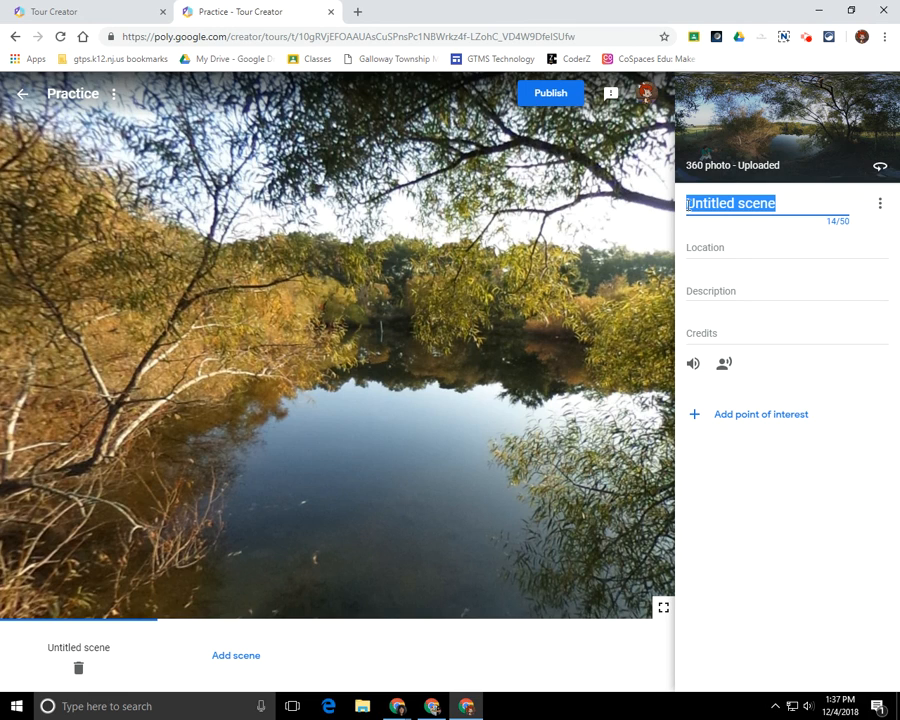
Title the scene 'Detention Pond', location 'Science Backyard at GTMS', description 'This is the detention pond.'.
click(775, 203)
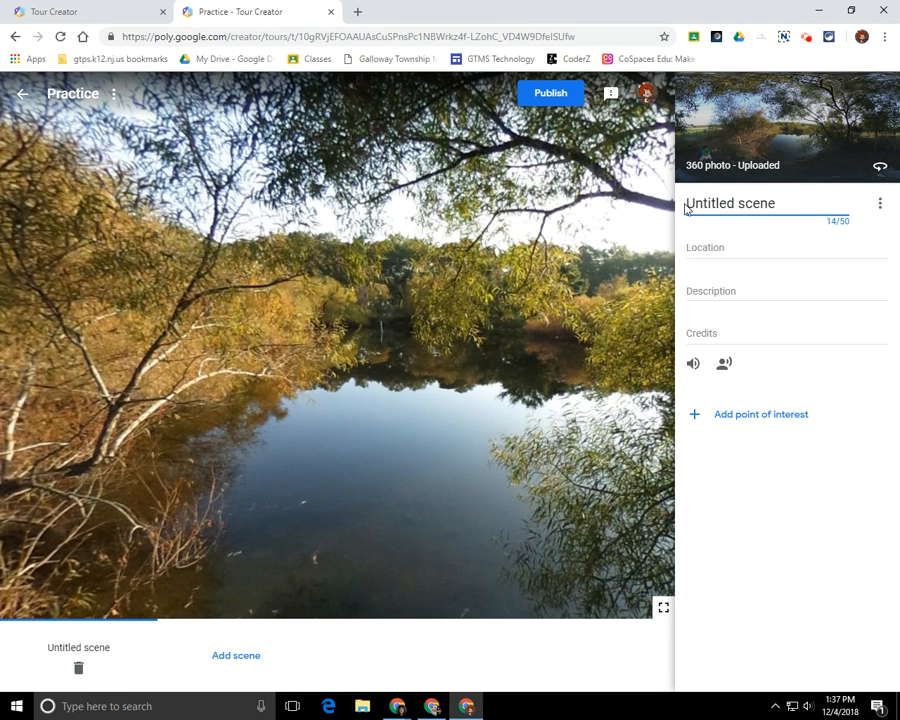
drag(686, 203, 783, 203)
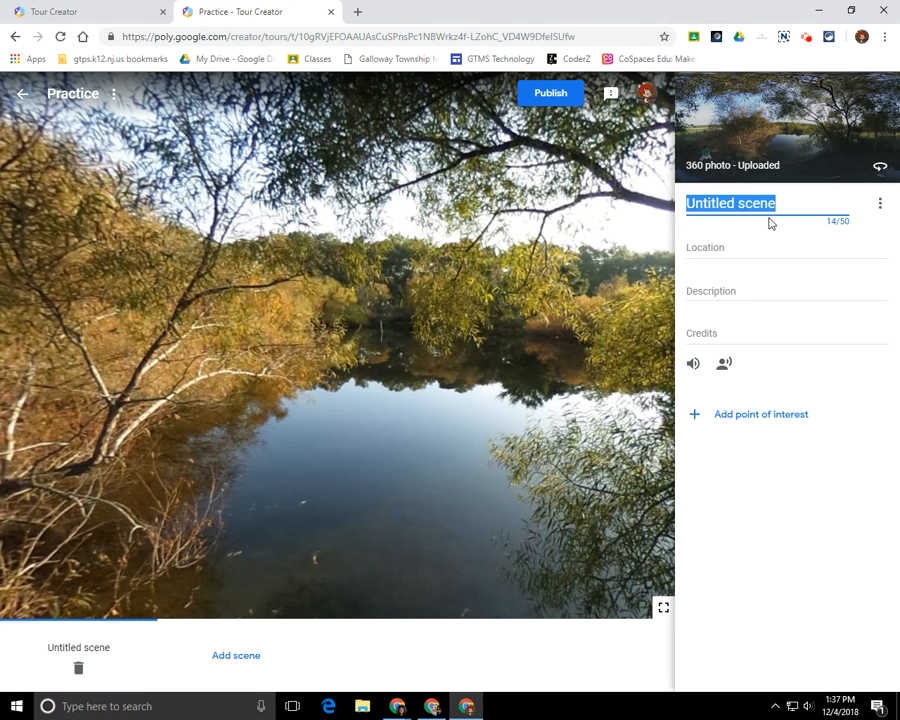
key(BackSpace)
text(Detention Pon)
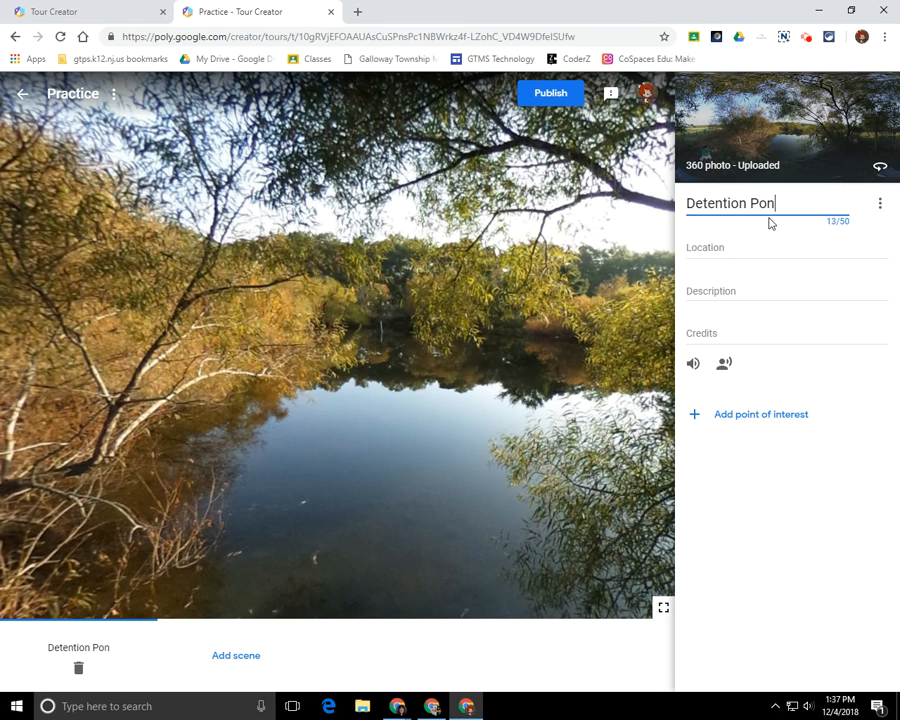
text(d)
key(Tab)
key(Tab)
text(S)
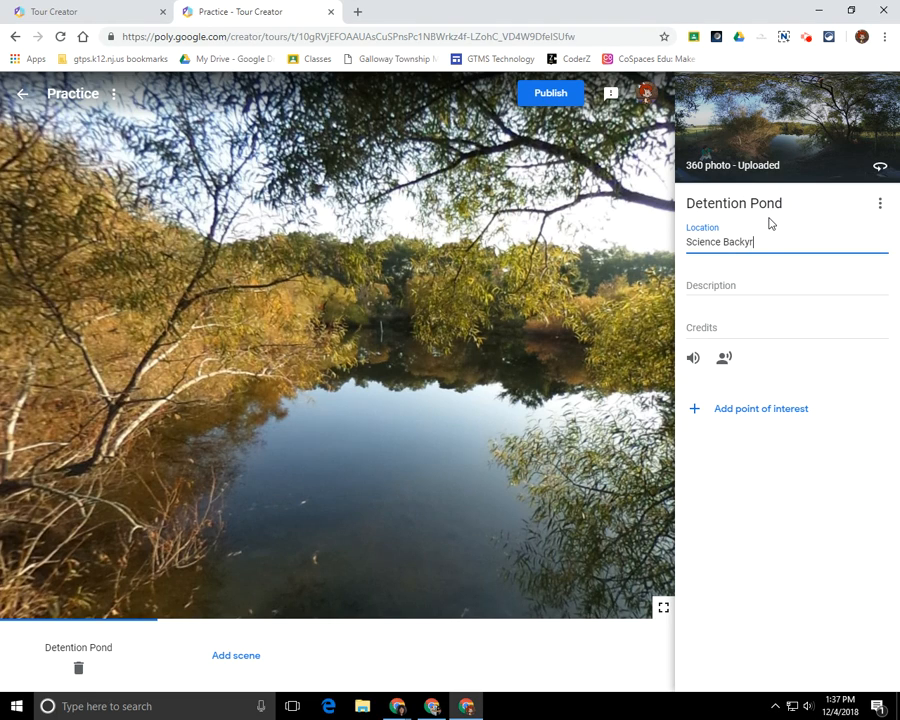
text(cience Backyard at GTMS)
key(Tab)
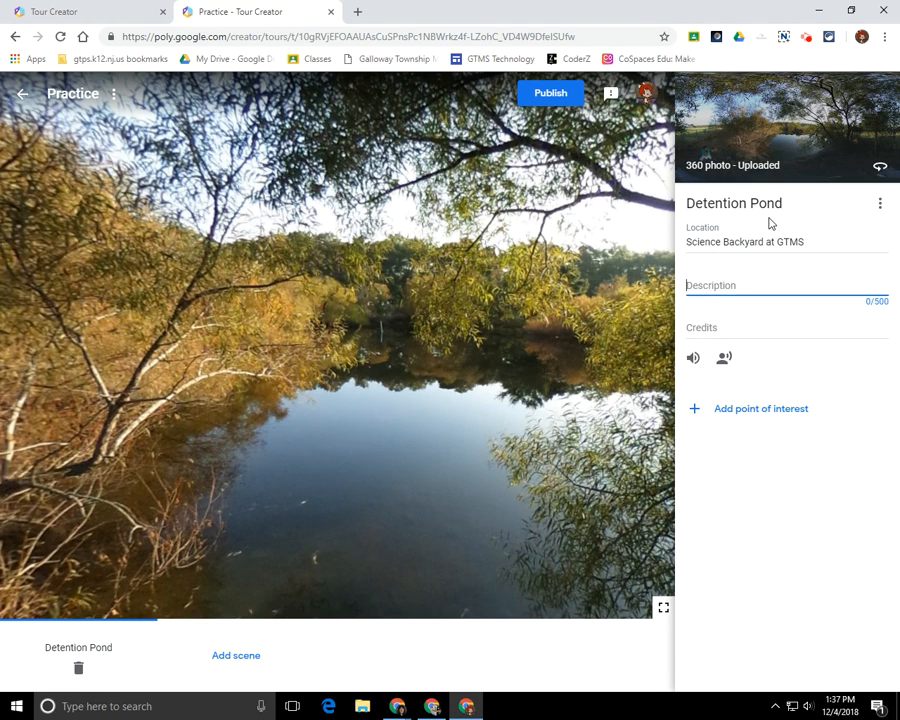
text(This is the detention pond.)
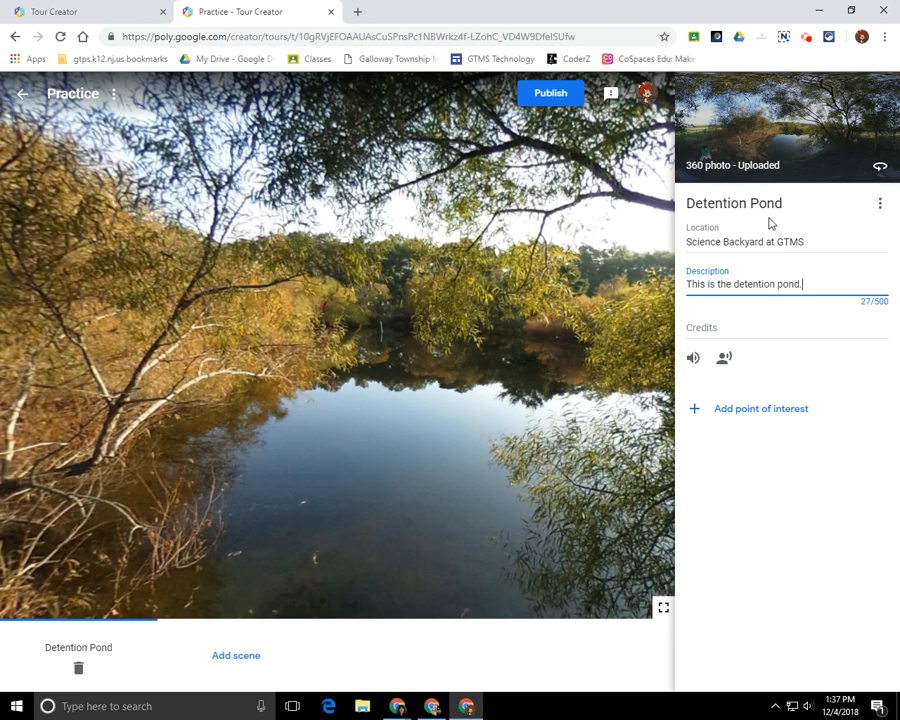
click(693, 360)
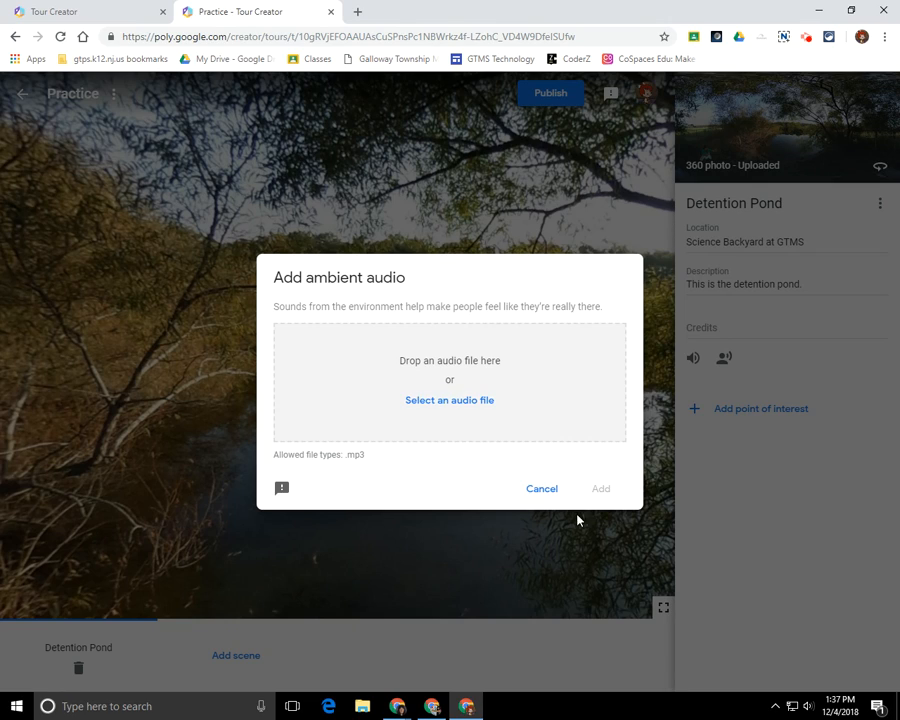
click(541, 489)
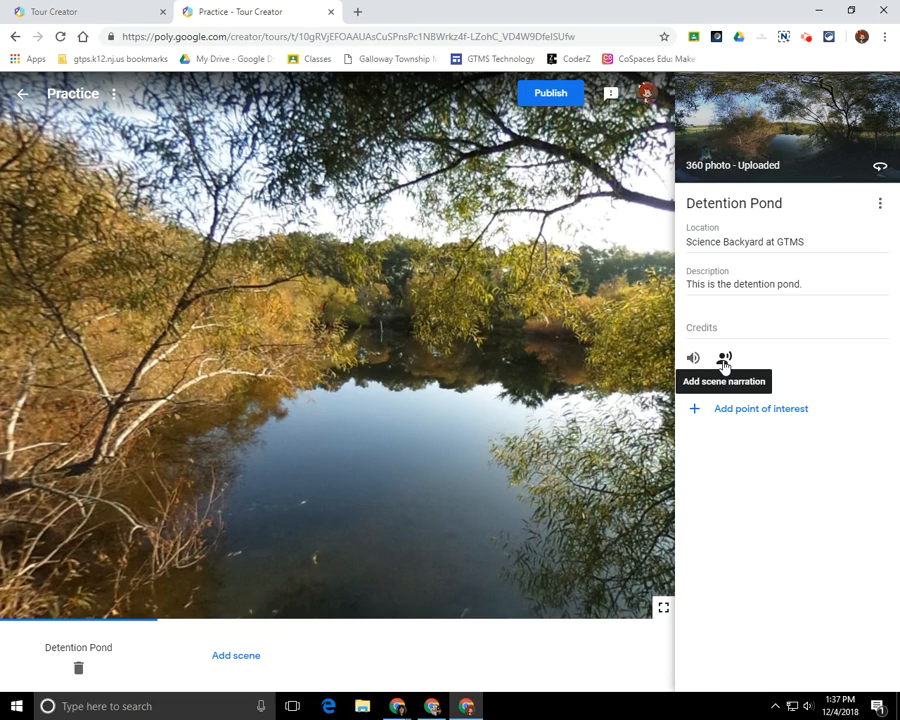
click(724, 360)
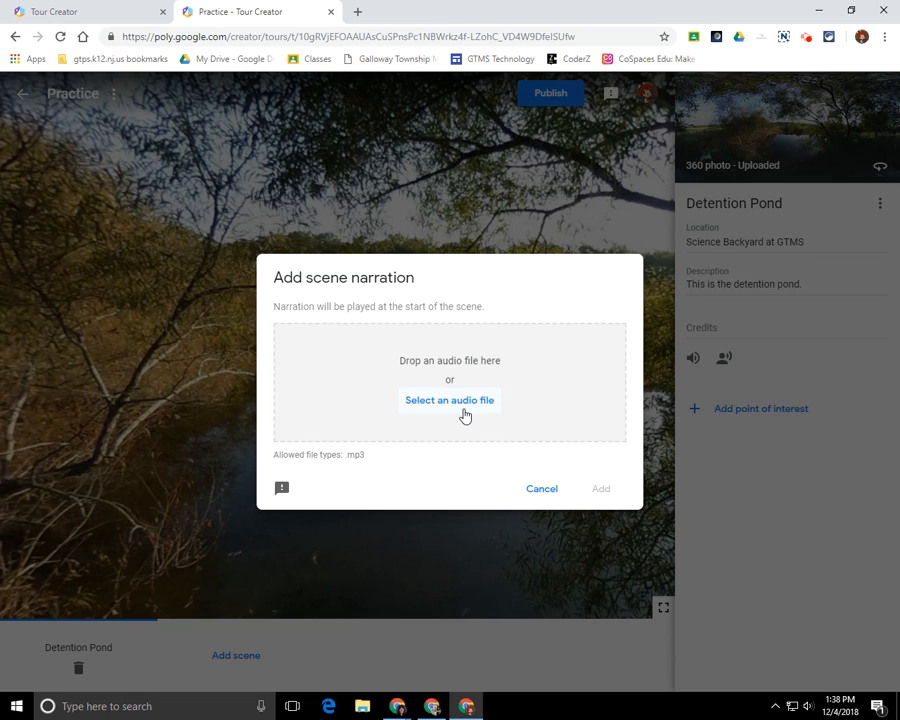
click(541, 488)
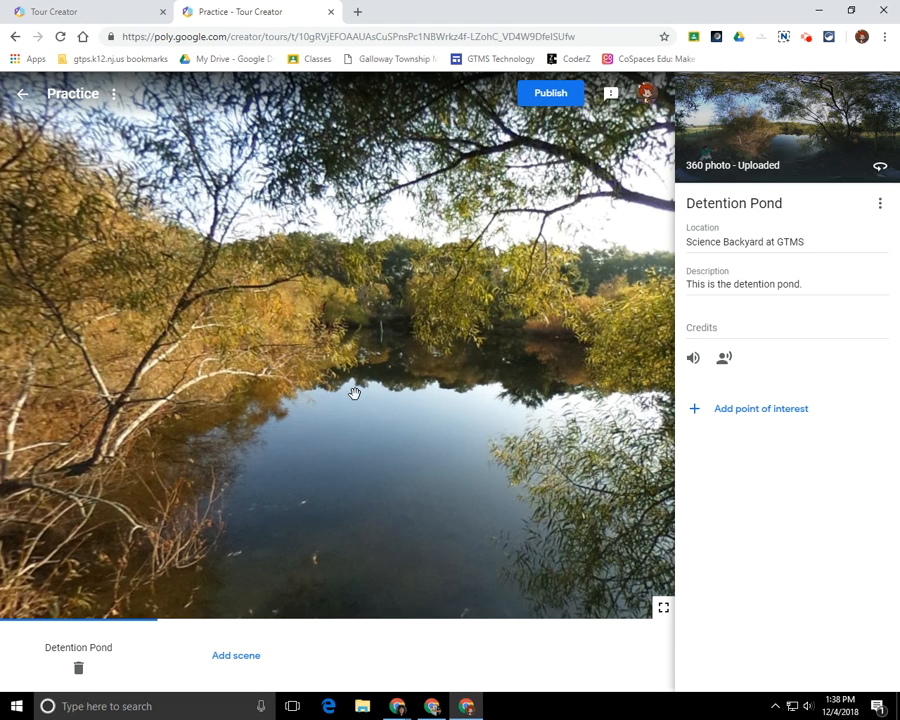
Add a point of interest and place its marker among the overhanging tree branches.
click(736, 410)
mouse_move(450, 381)
mouse_down()
mouse_move(398, 362)
mouse_move(215, 334)
mouse_up()
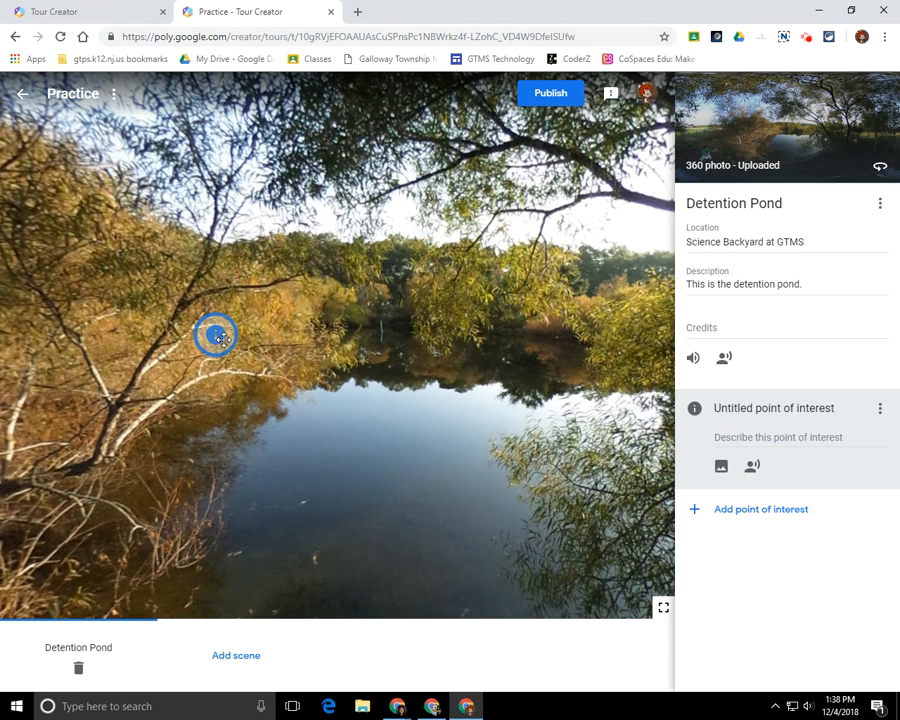
mouse_move(216, 334)
mouse_down()
mouse_move(227, 372)
mouse_move(355, 380)
mouse_up()
mouse_move(512, 365)
mouse_down()
mouse_move(448, 361)
mouse_move(482, 412)
mouse_up()
drag(157, 396, 349, 353)
mouse_move(490, 347)
mouse_down()
mouse_move(443, 426)
mouse_move(283, 432)
mouse_move(355, 424)
mouse_up()
drag(247, 432, 376, 420)
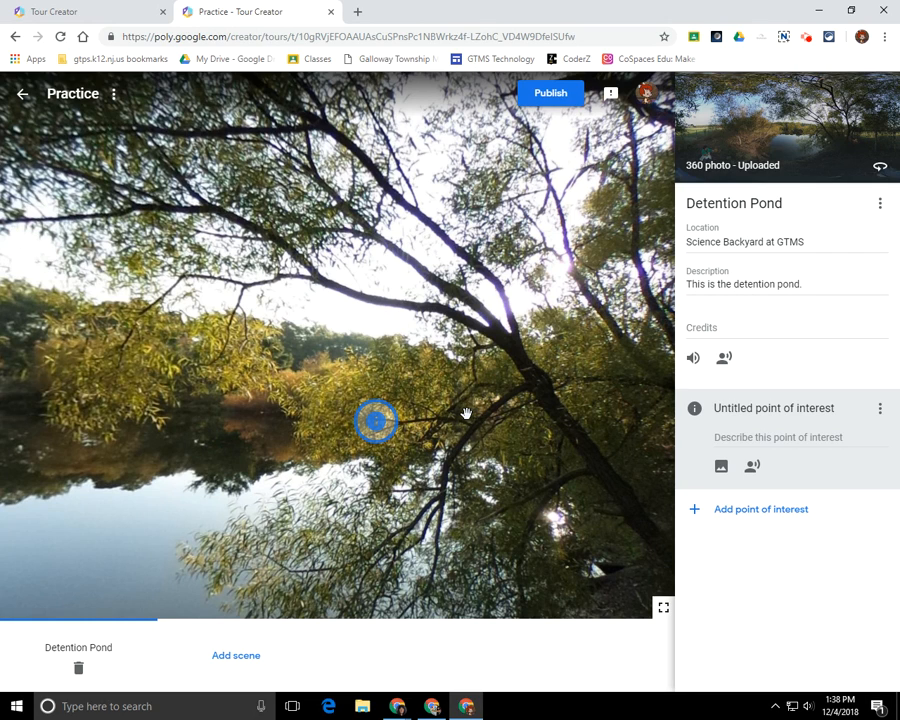
Title the point of interest 'Trees' and describe it as 'Some type of tree'.
drag(715, 408, 847, 410)
text(Trees)
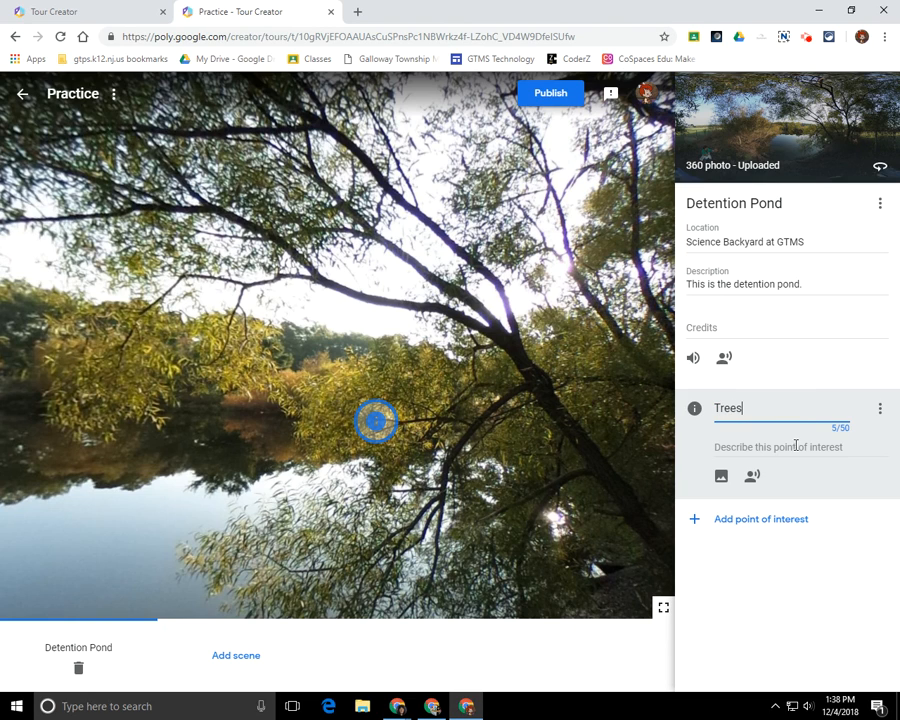
click(797, 446)
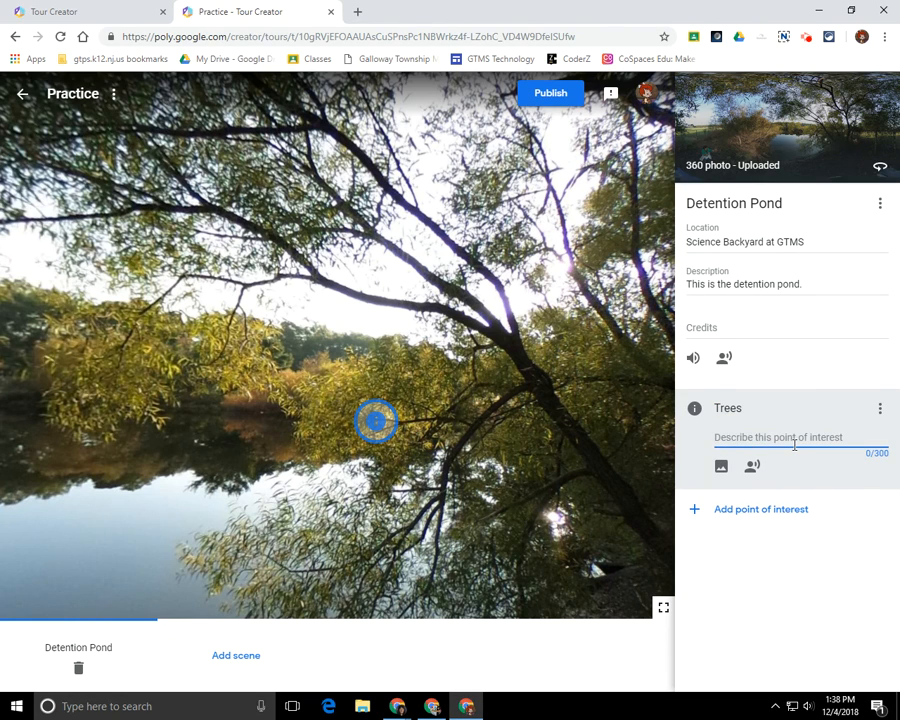
text(Oa)
key(BackSpace)
key(BackSpace)
text(Some type of tree)
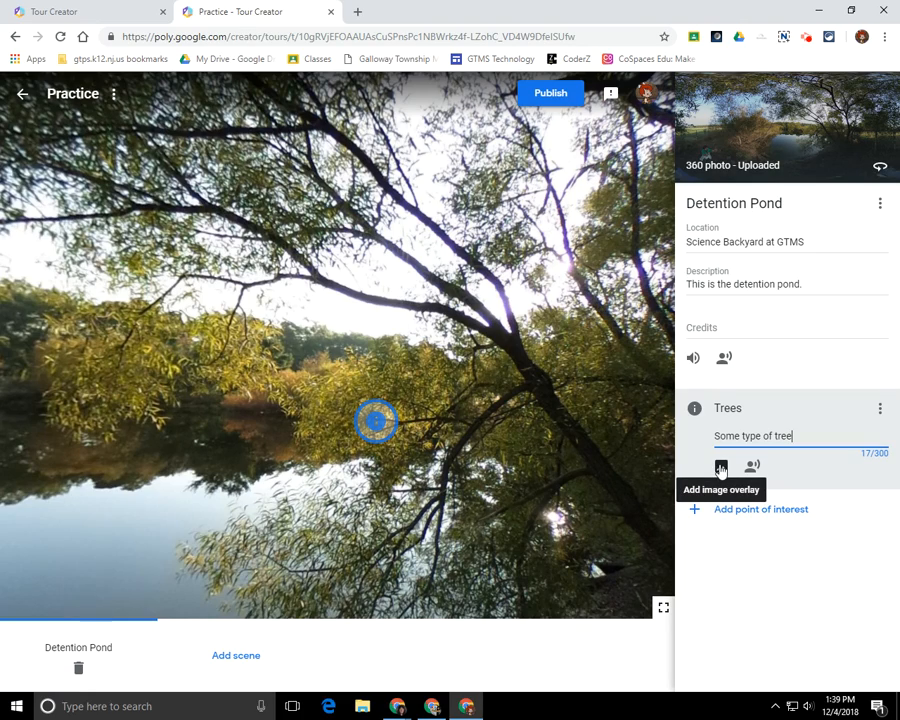
Attach the yellow maple leaves photo to Trees as an overlay, resized and positioned.
click(721, 468)
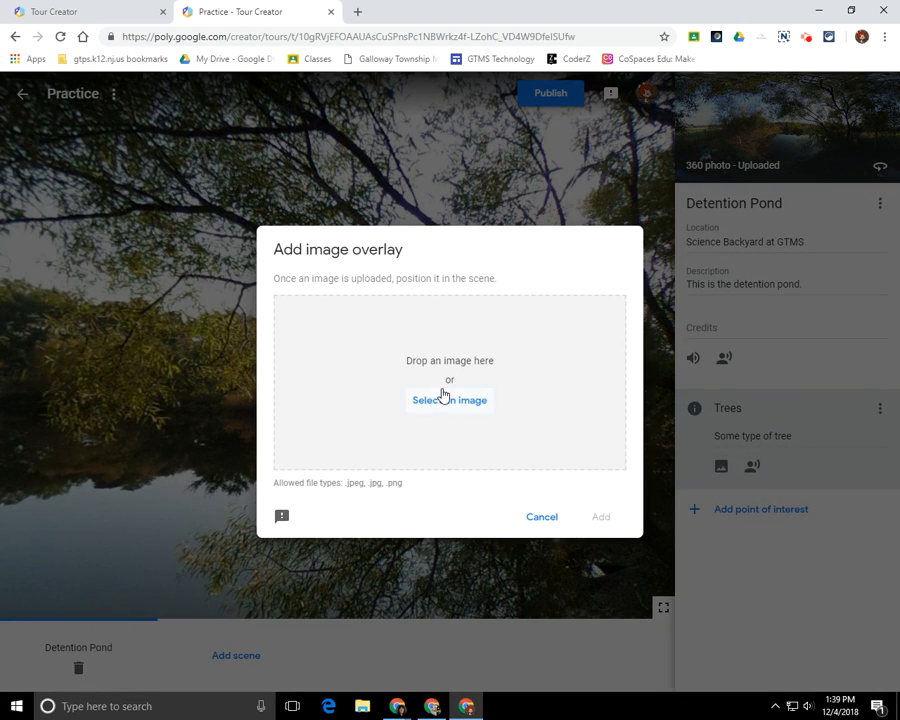
click(442, 403)
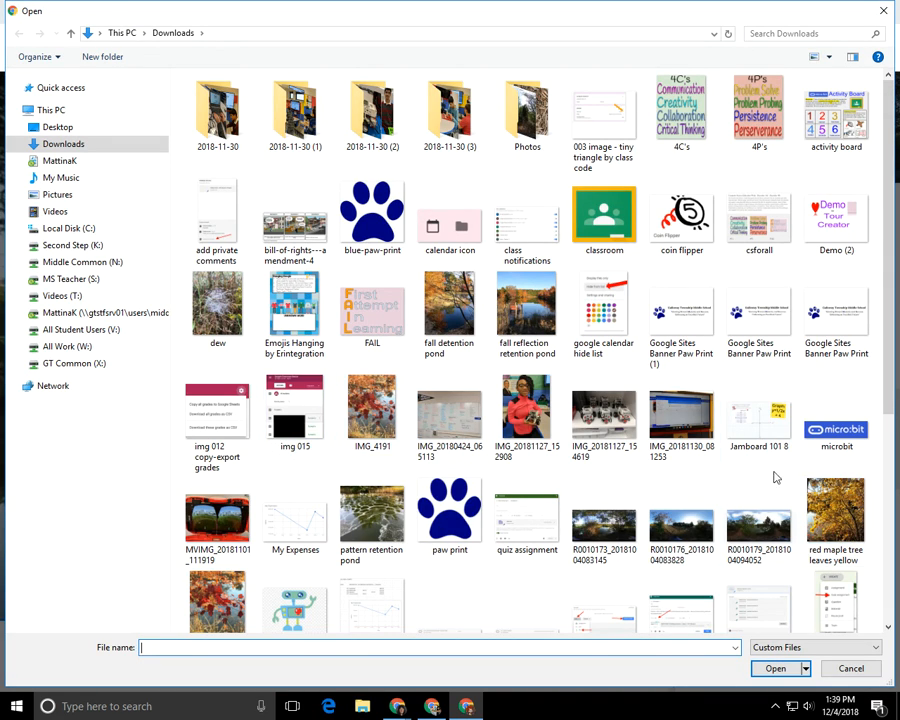
click(835, 515)
click(775, 668)
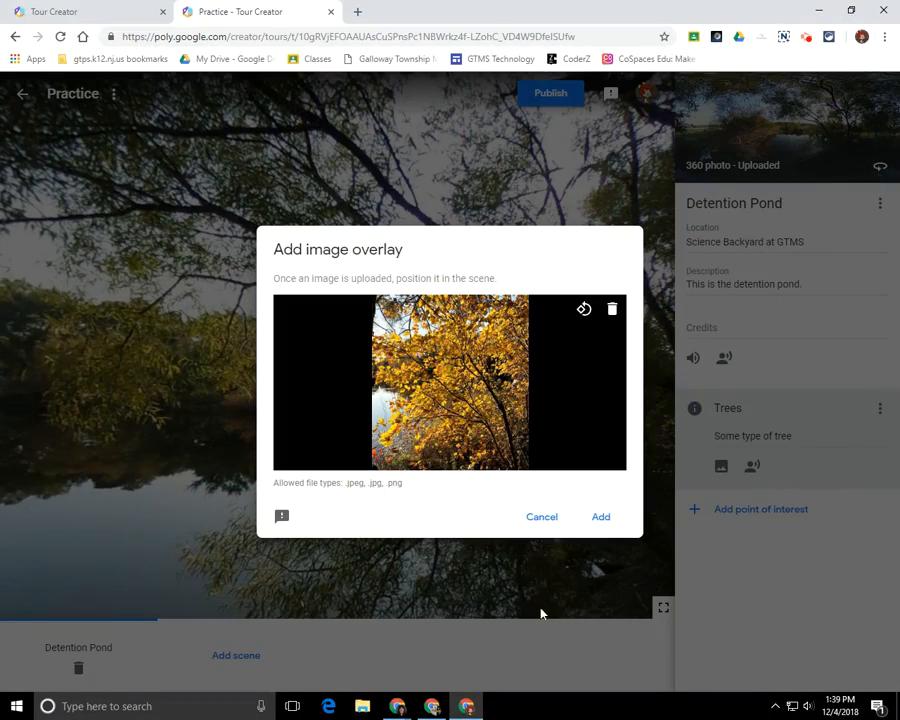
click(600, 518)
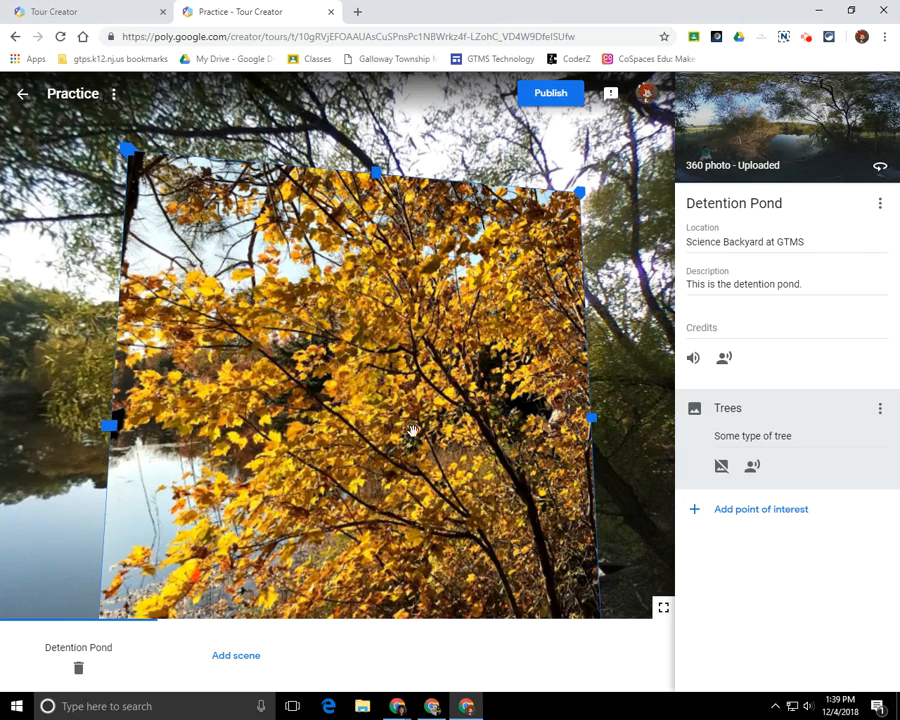
drag(417, 383, 417, 341)
drag(588, 599, 553, 611)
drag(405, 408, 505, 358)
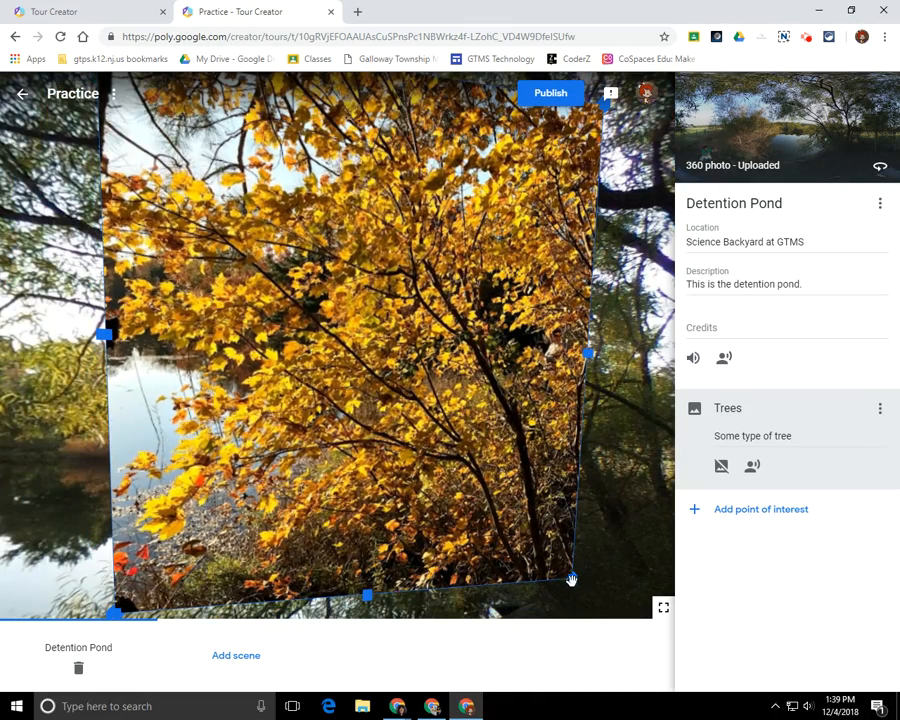
drag(572, 578, 462, 466)
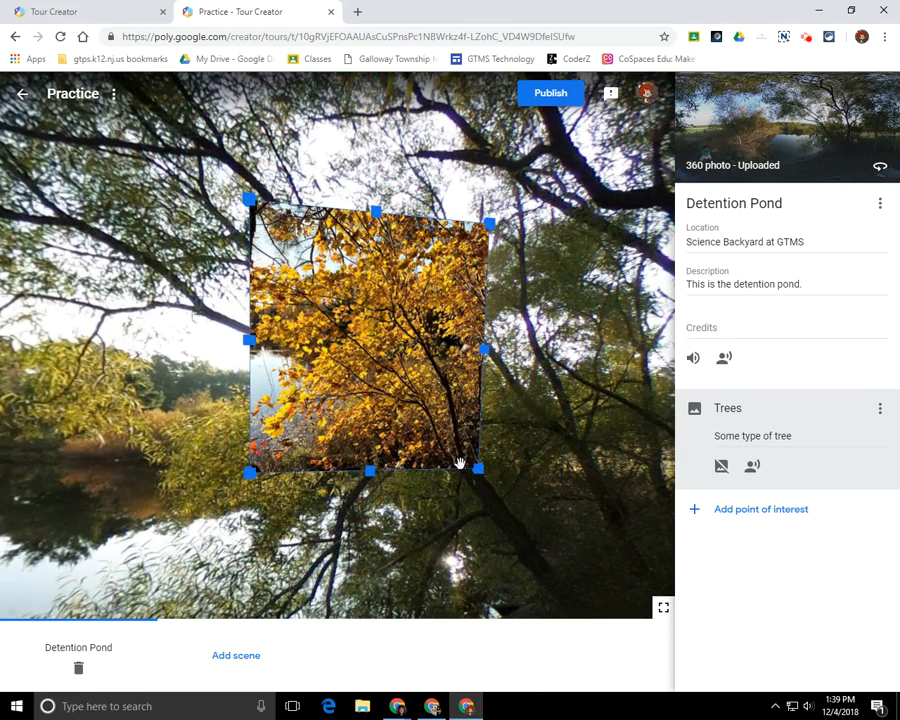
drag(419, 407, 417, 427)
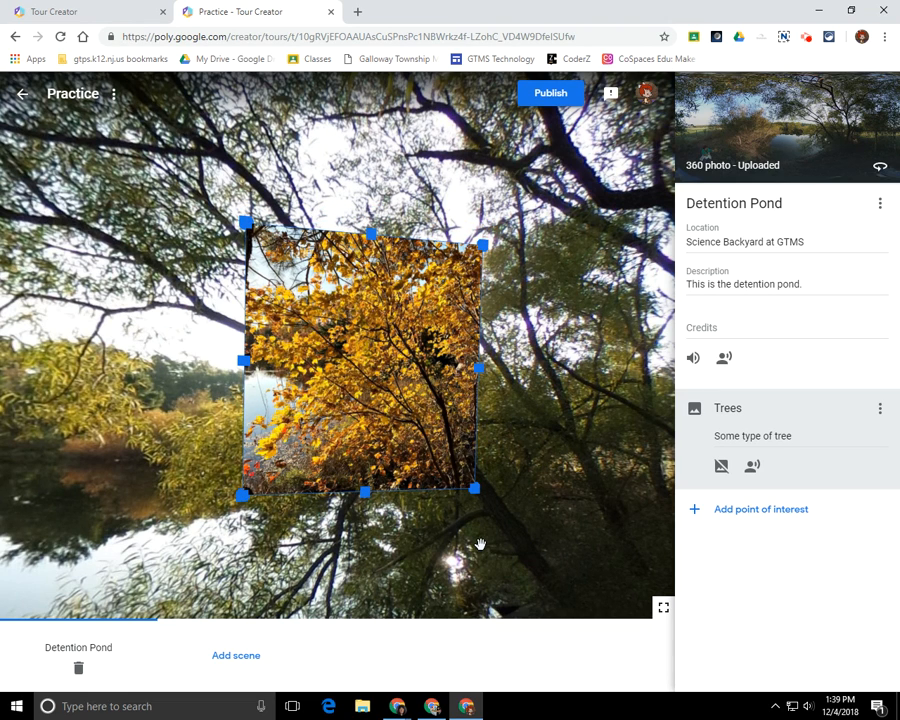
Skip the narration prompt and search the web for 'online record' in a new tab.
click(752, 468)
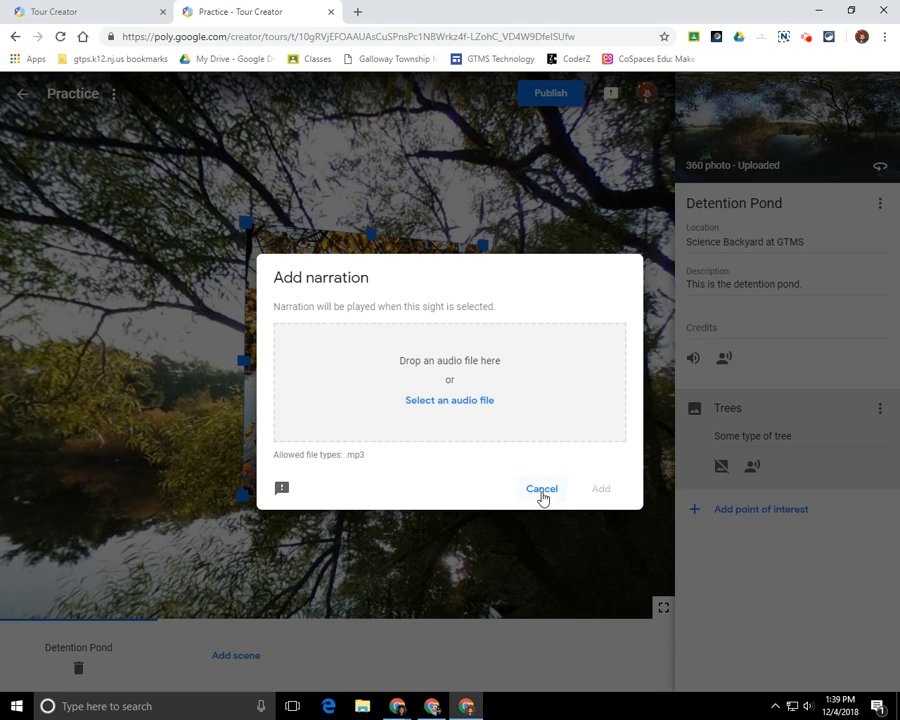
click(541, 490)
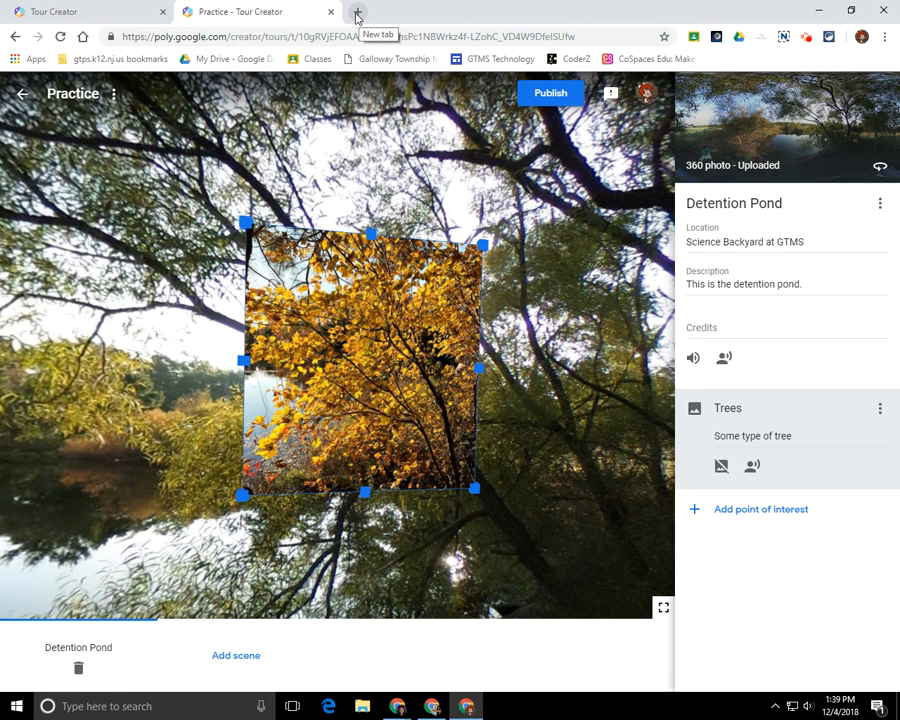
click(357, 13)
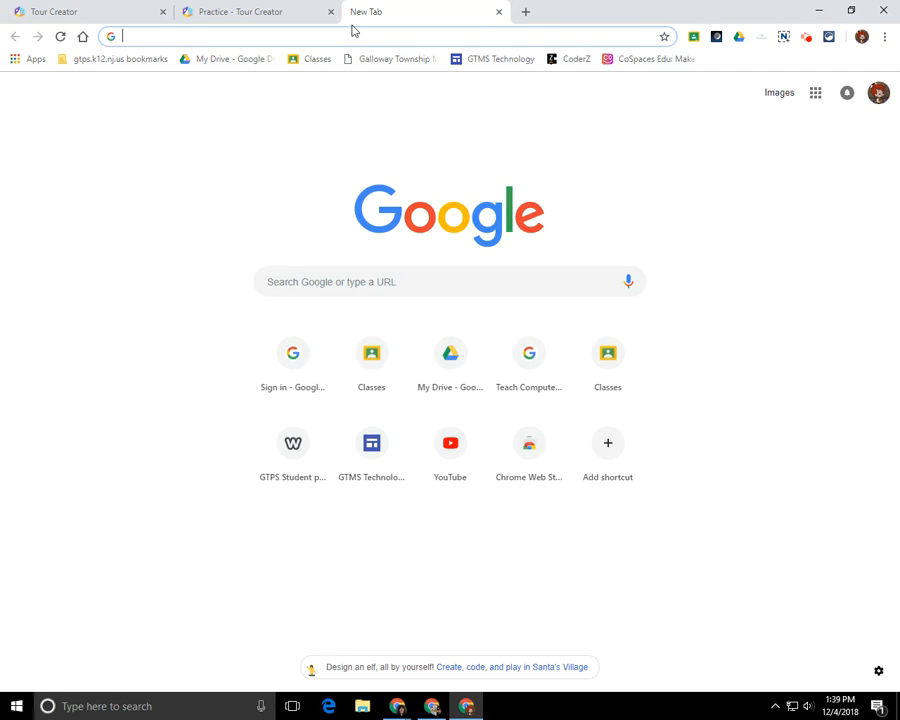
text(online )
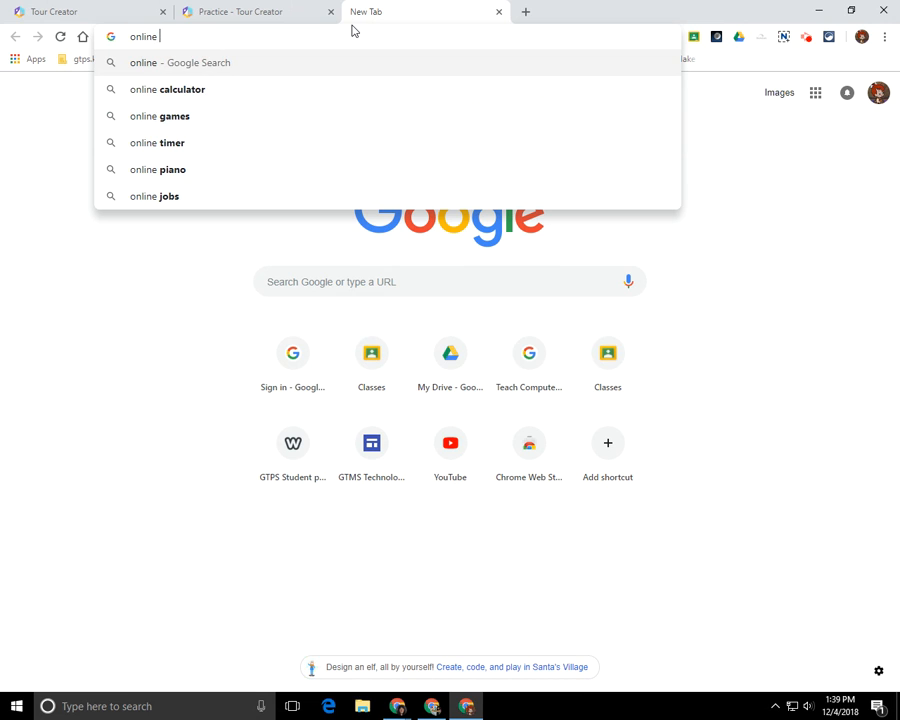
text(record)
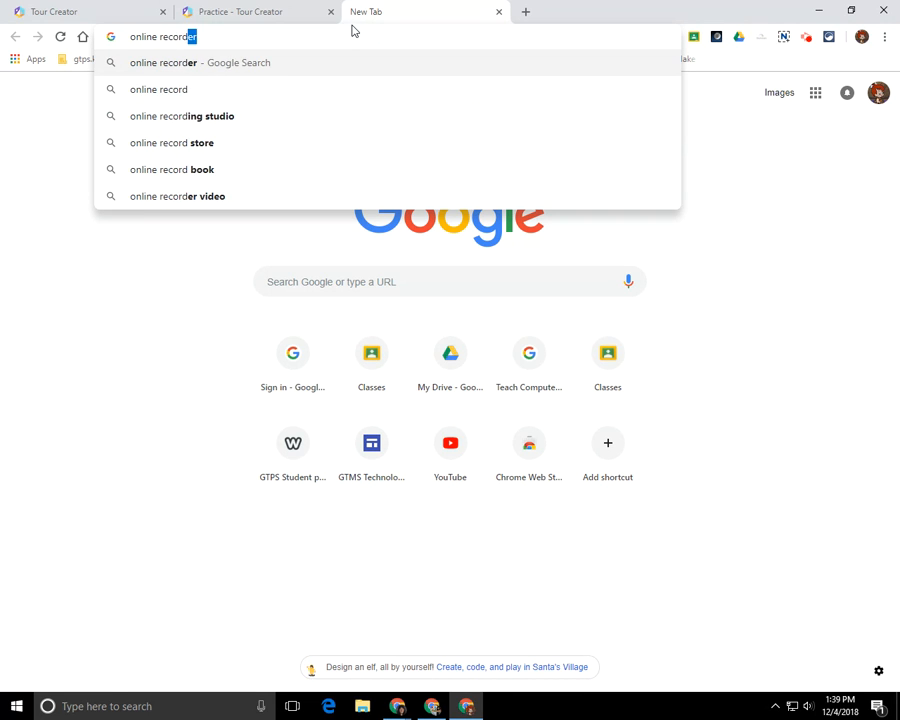
key(Return)
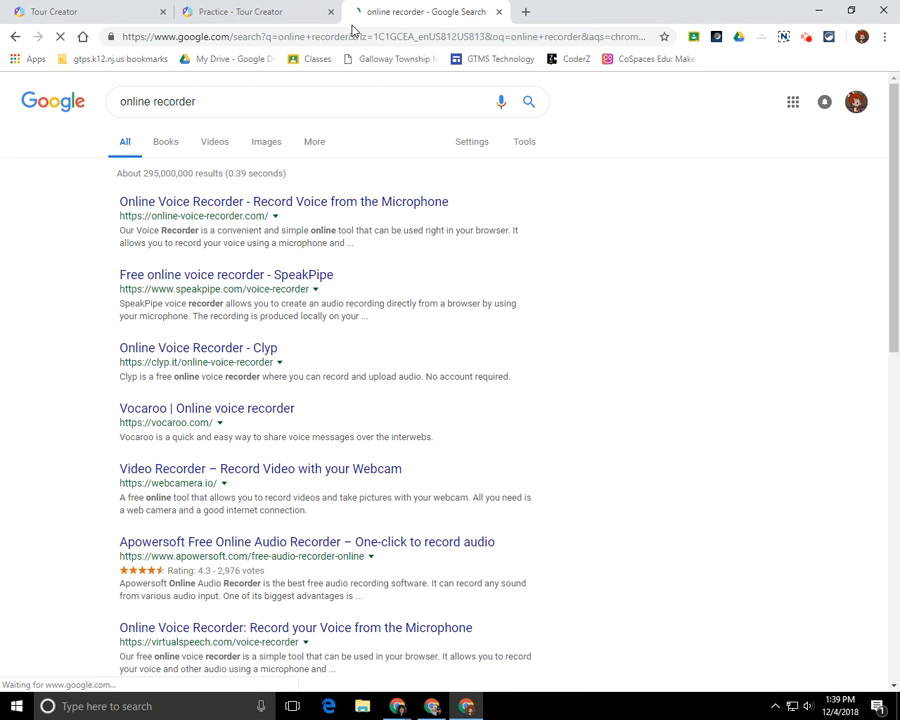
Open the 123apps Online Voice Recorder site, then return to the Practice tour tab.
click(251, 202)
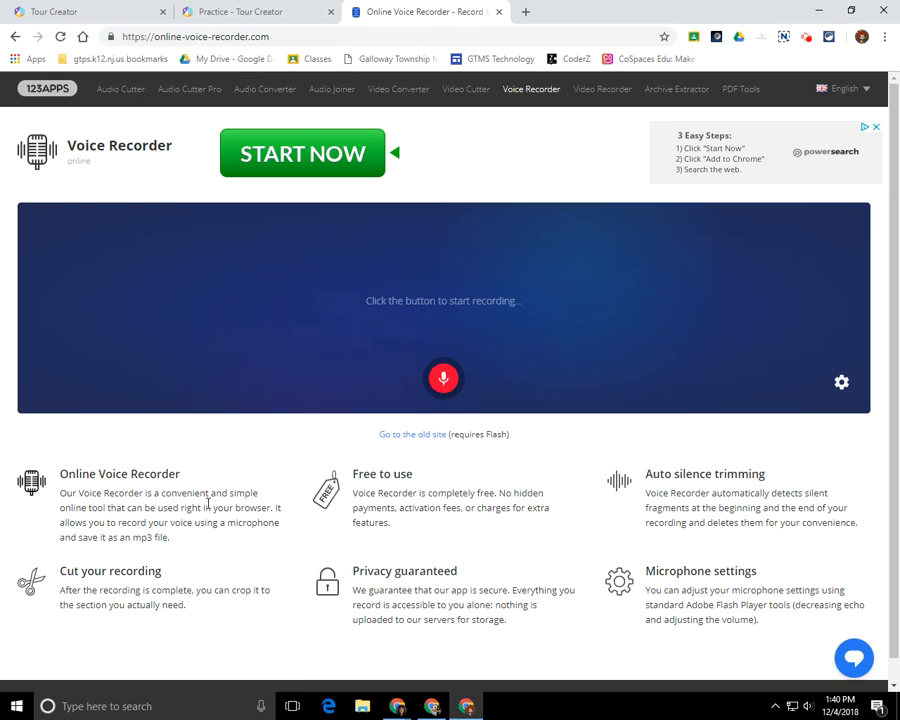
click(247, 17)
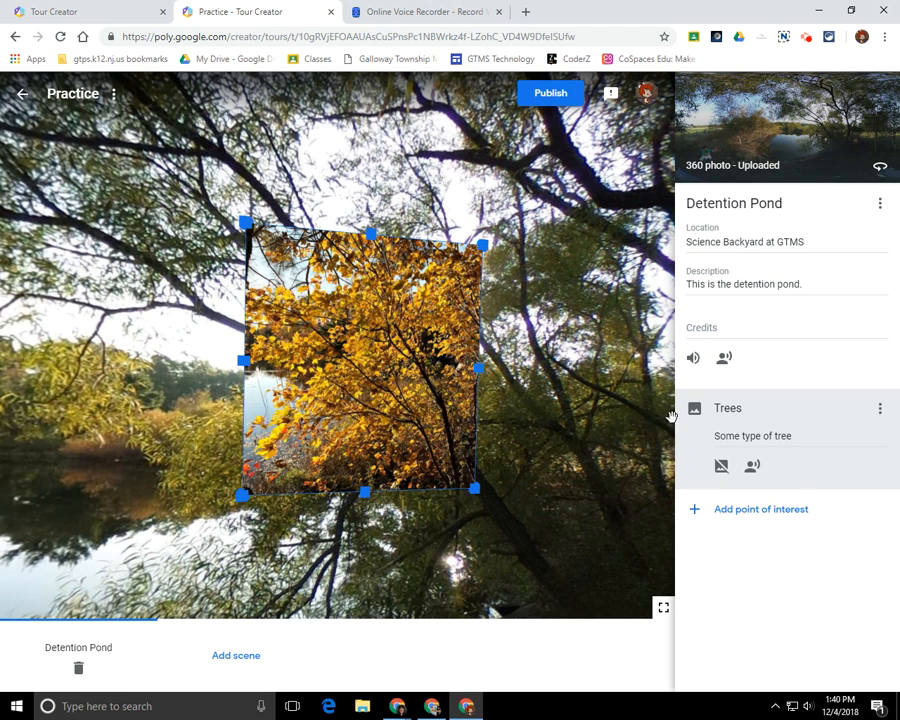
Attach Explore Narration.mp3 as the narration for the Trees point of interest.
click(752, 466)
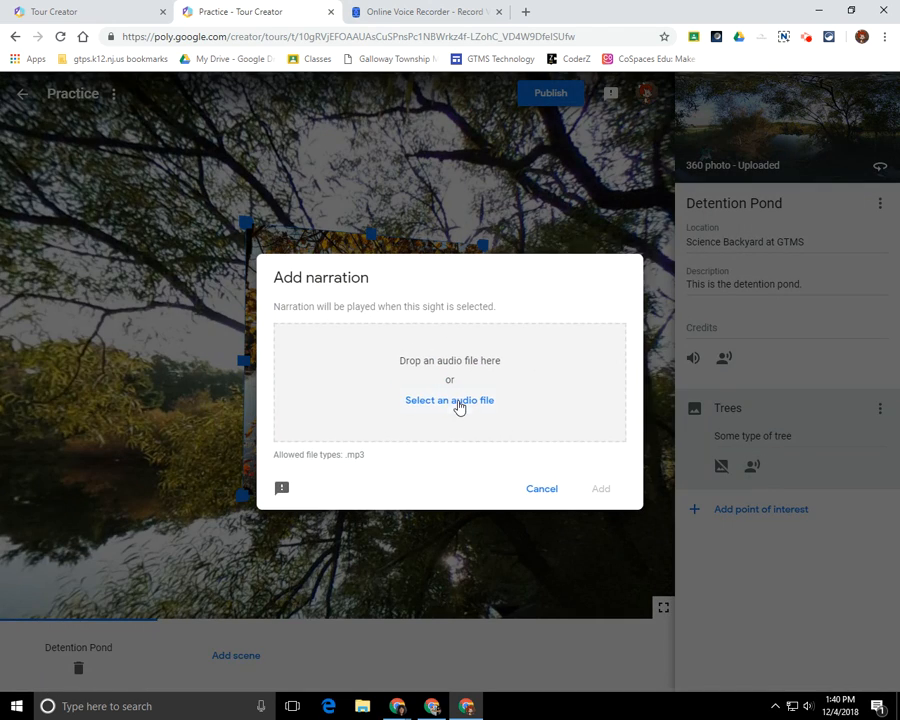
click(457, 404)
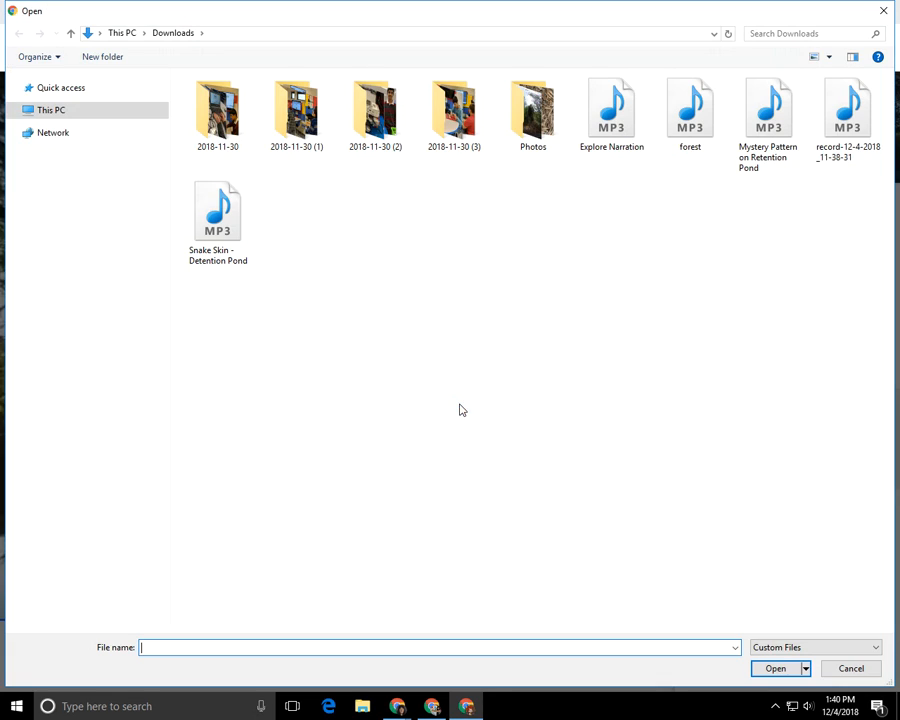
click(621, 141)
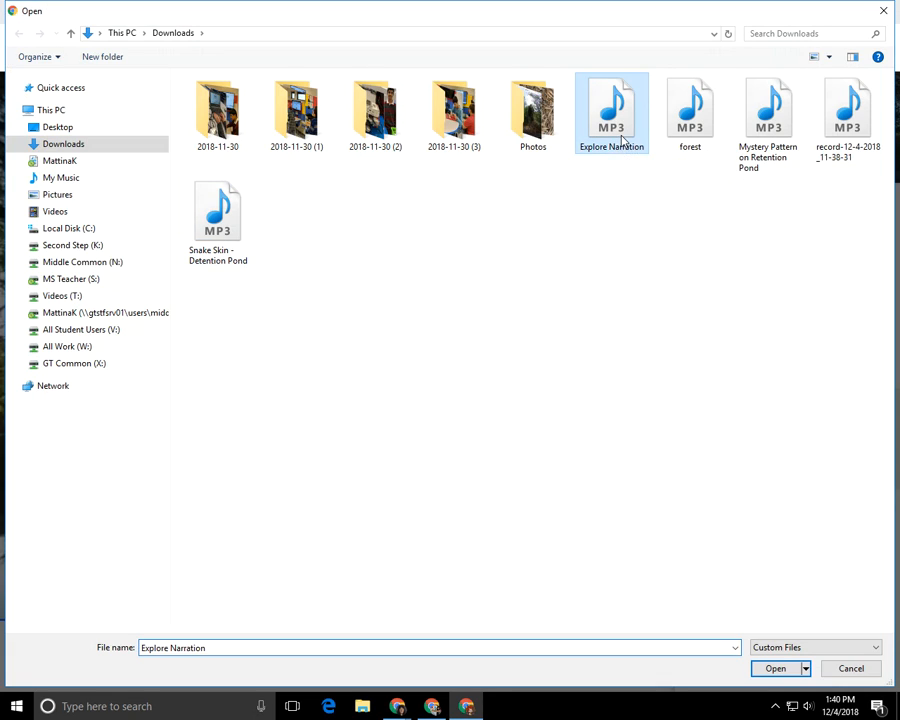
click(776, 668)
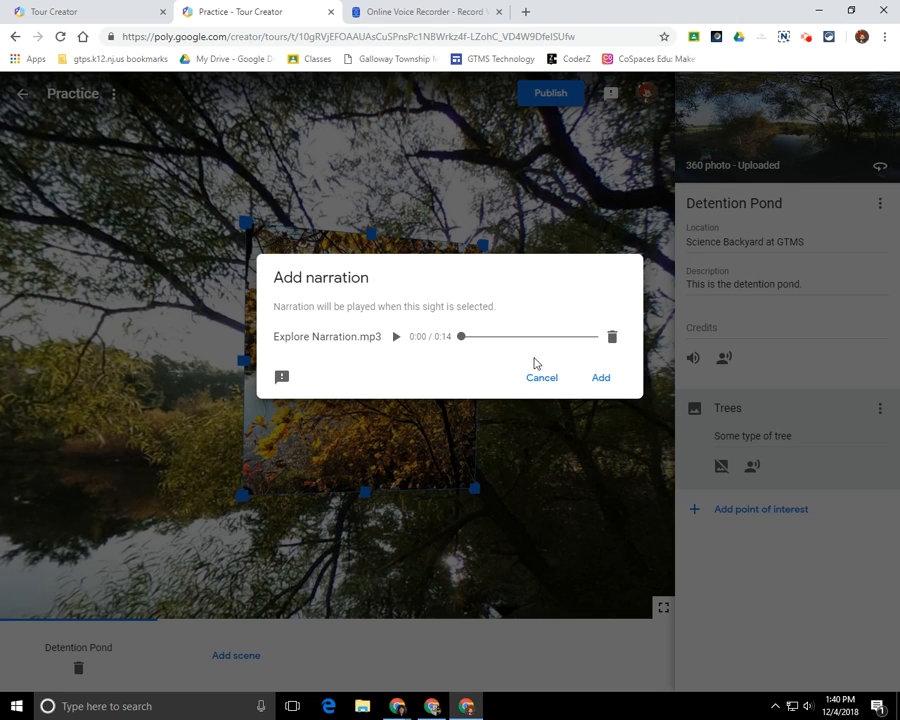
click(603, 380)
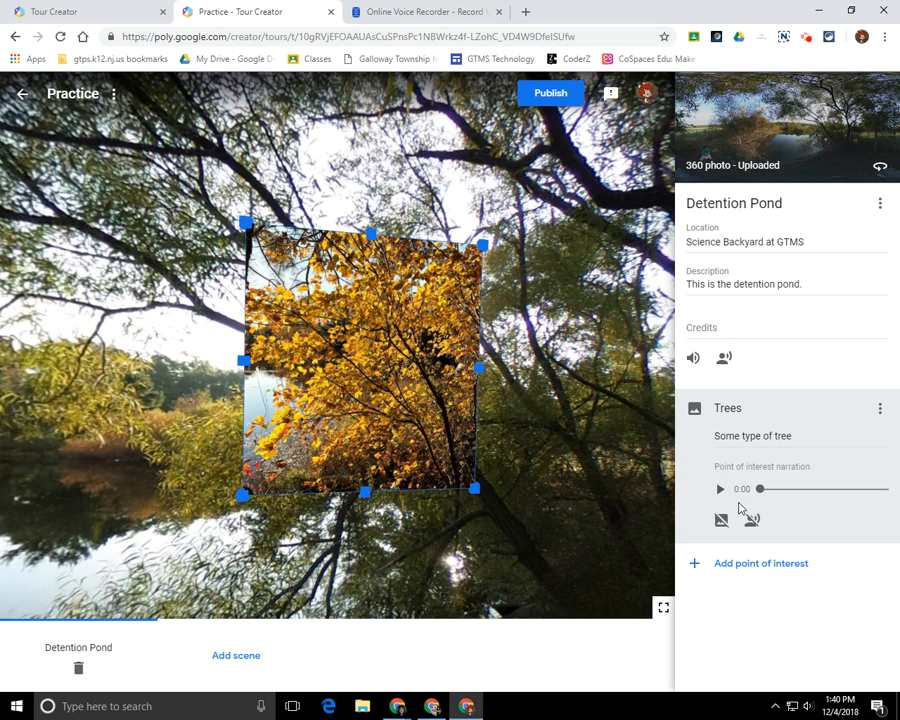
click(237, 660)
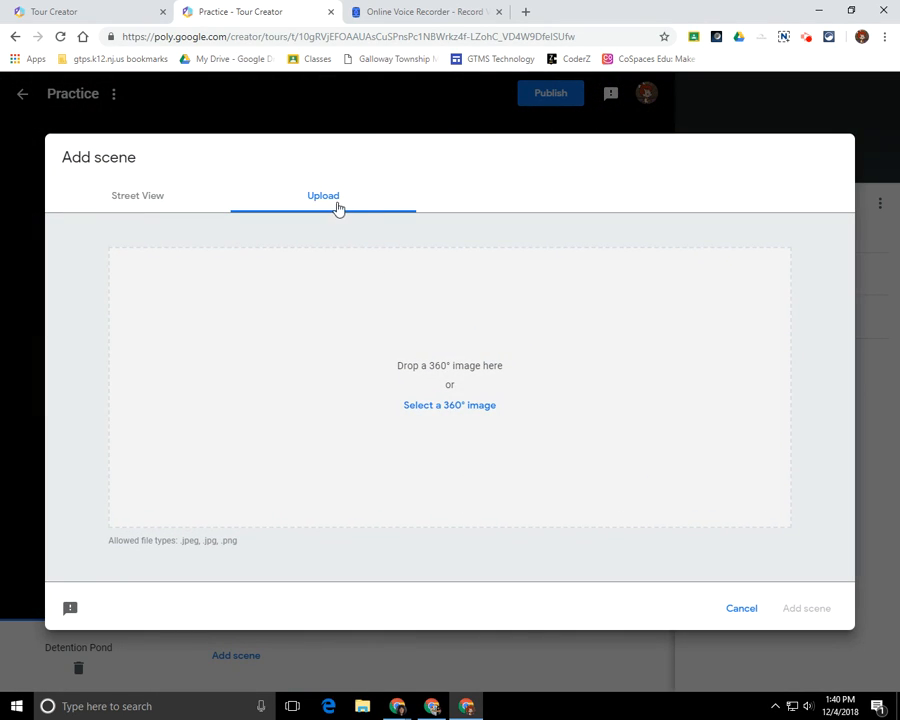
click(441, 416)
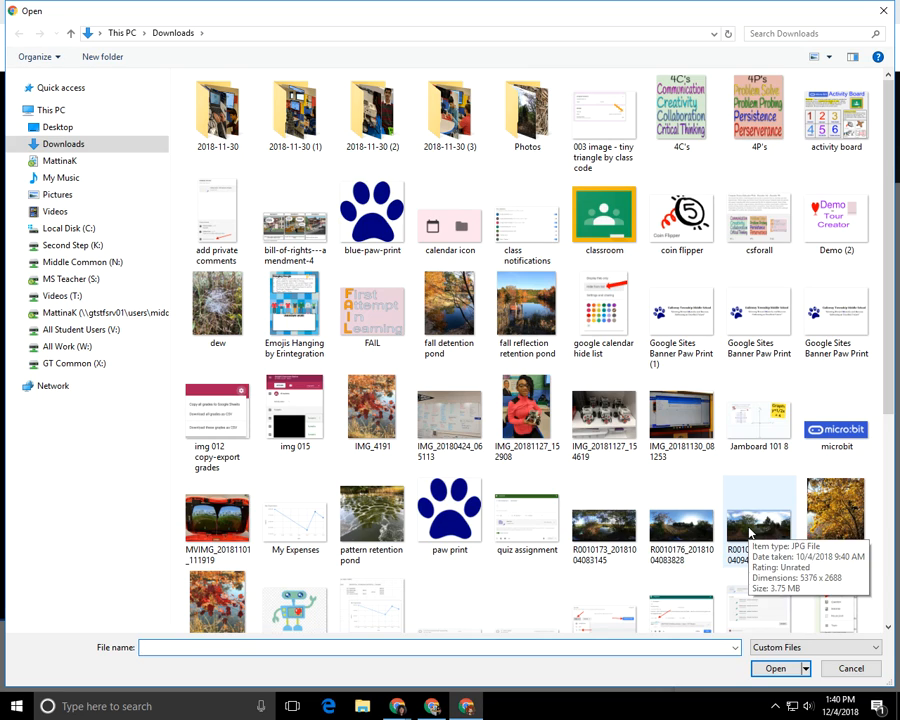
click(752, 535)
click(774, 670)
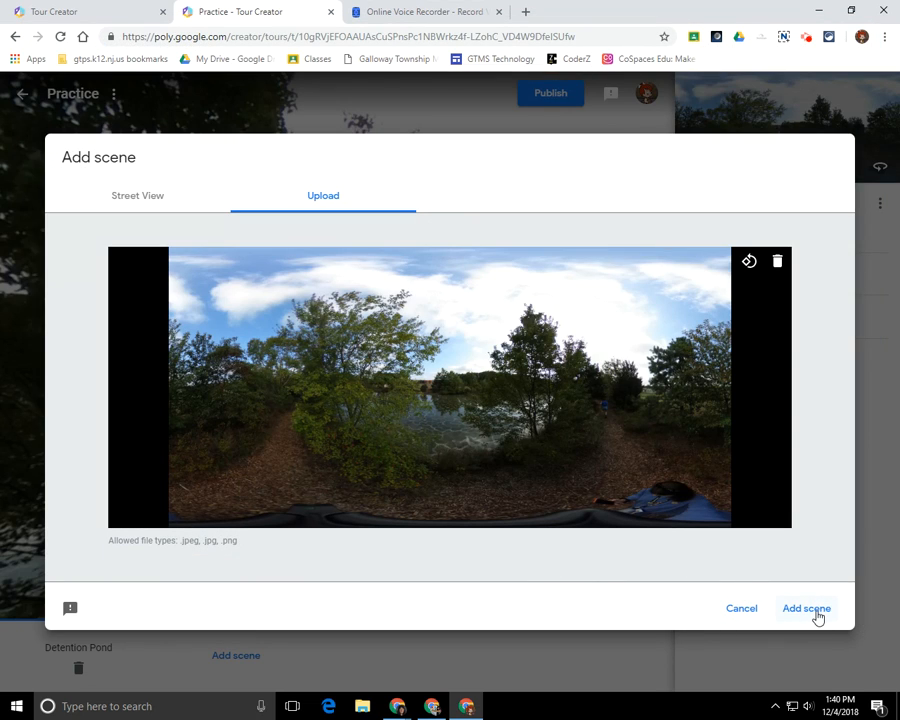
click(816, 612)
drag(374, 443, 576, 427)
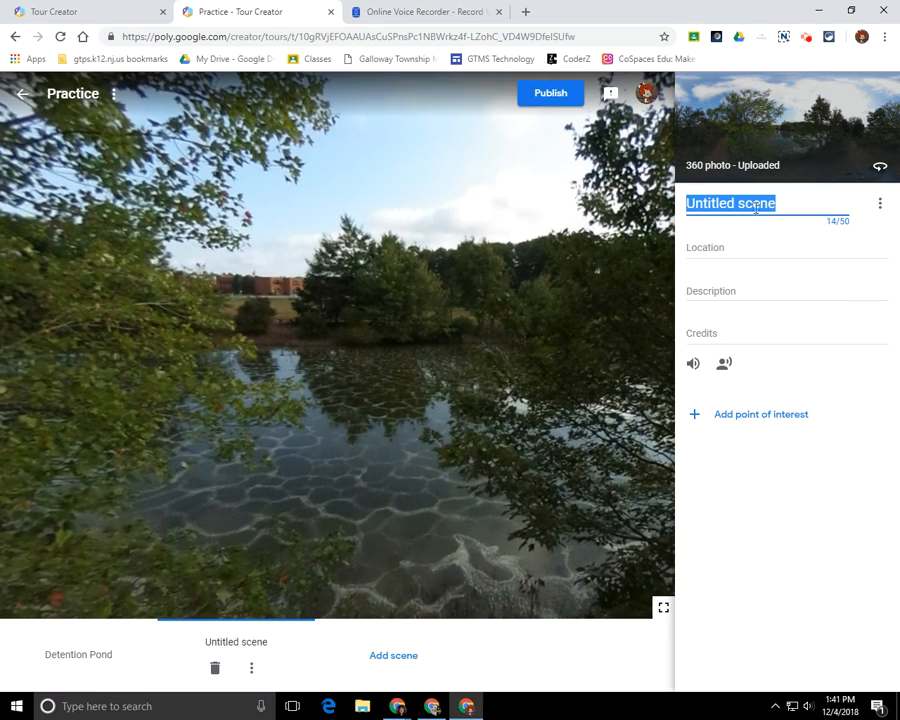
Name the scene 'Retention Pond', location 'Science Backyard', description 'This is the retention pond'.
text(R)
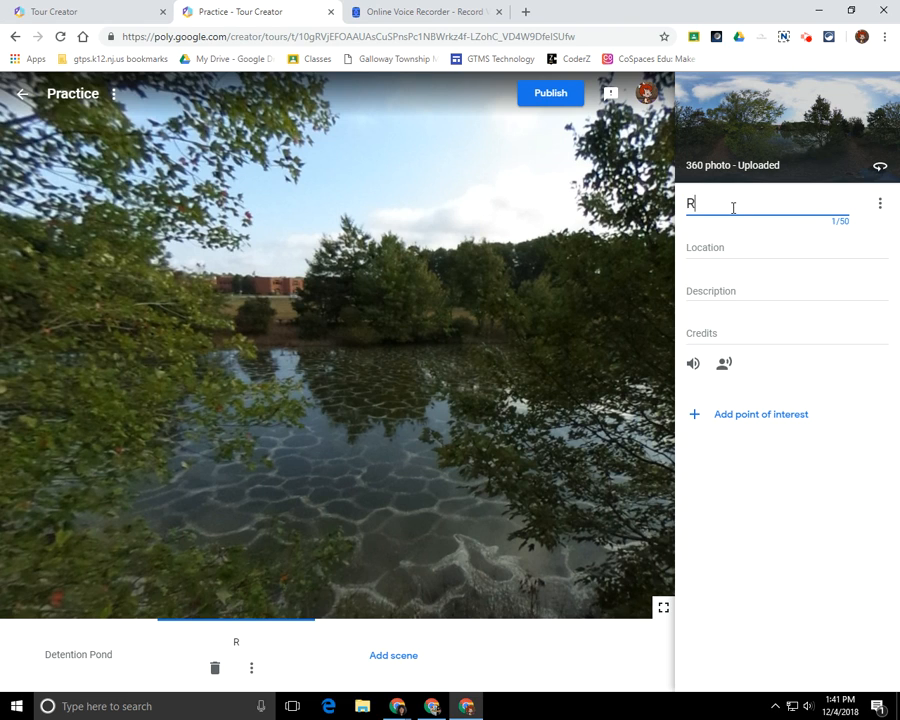
text(etention Pond)
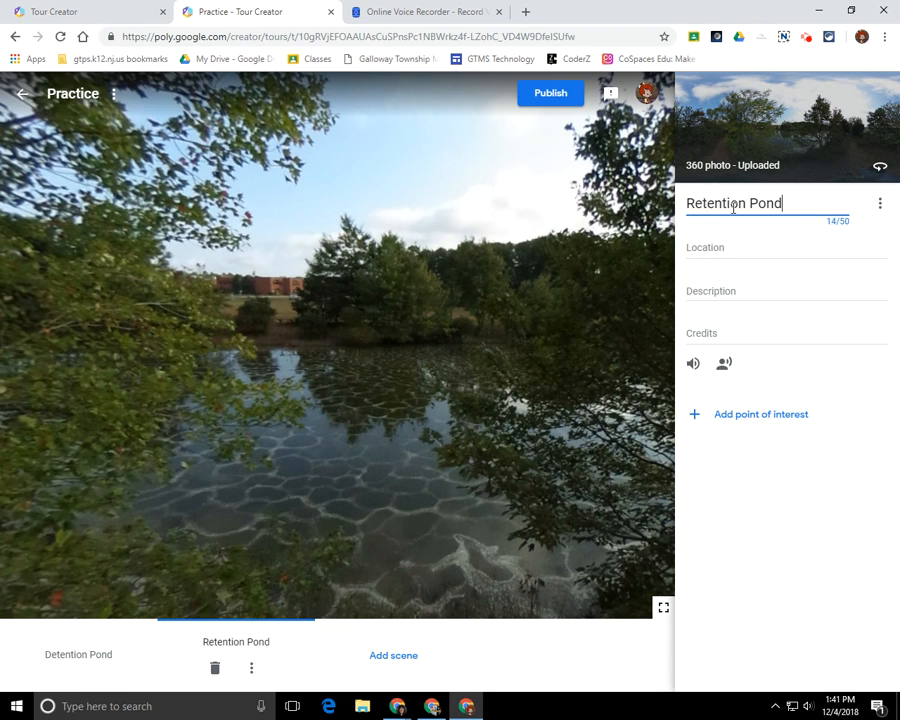
key(Tab)
key(Tab)
text(Scie)
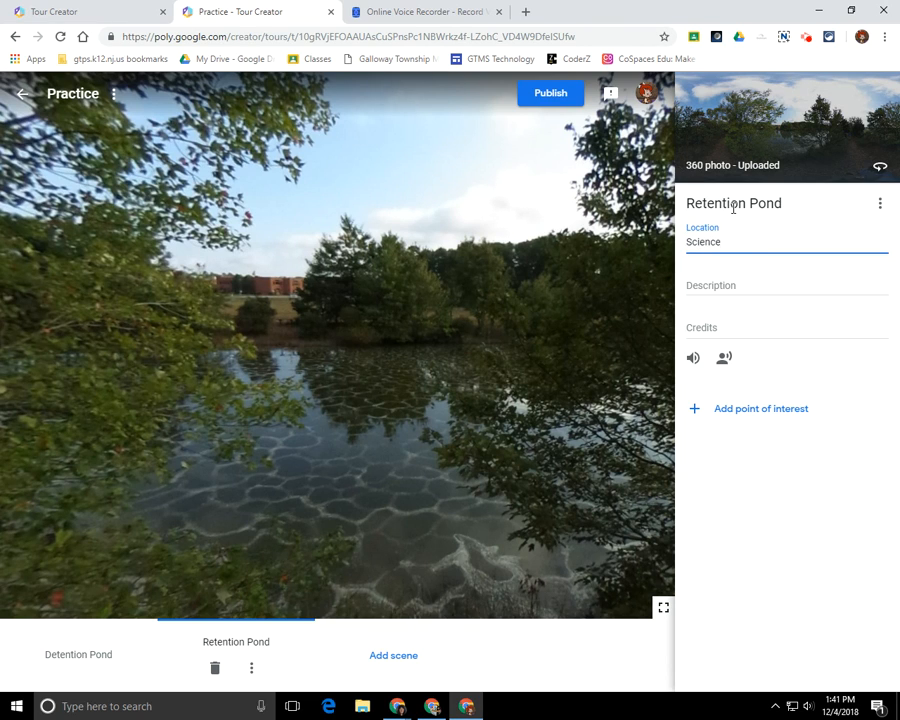
key(Tab)
text(Th)
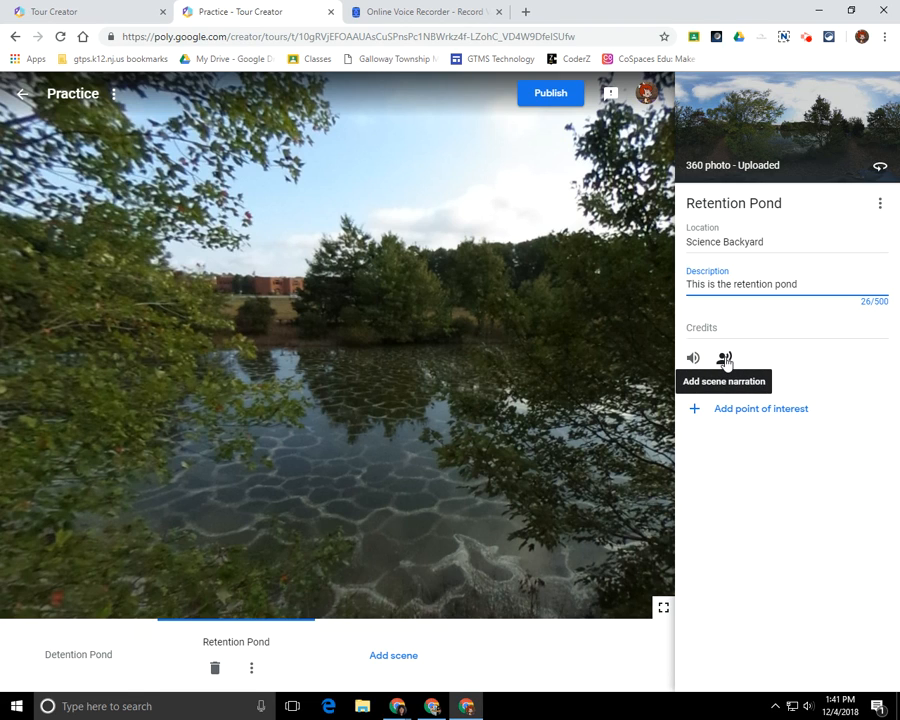
click(532, 641)
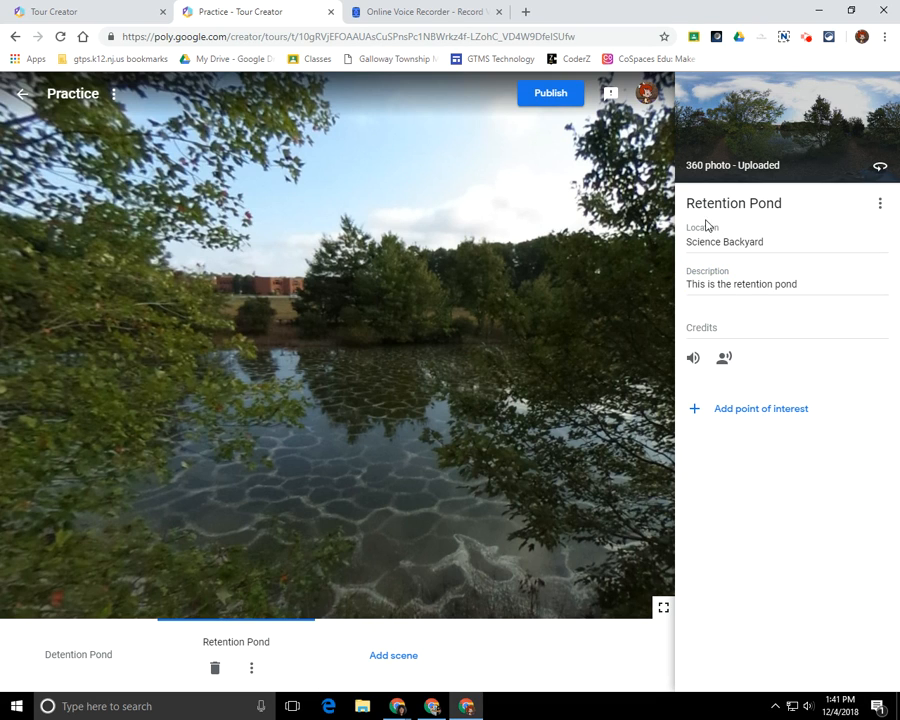
Move Retention Pond ahead of Detention Pond in the scene order.
click(415, 650)
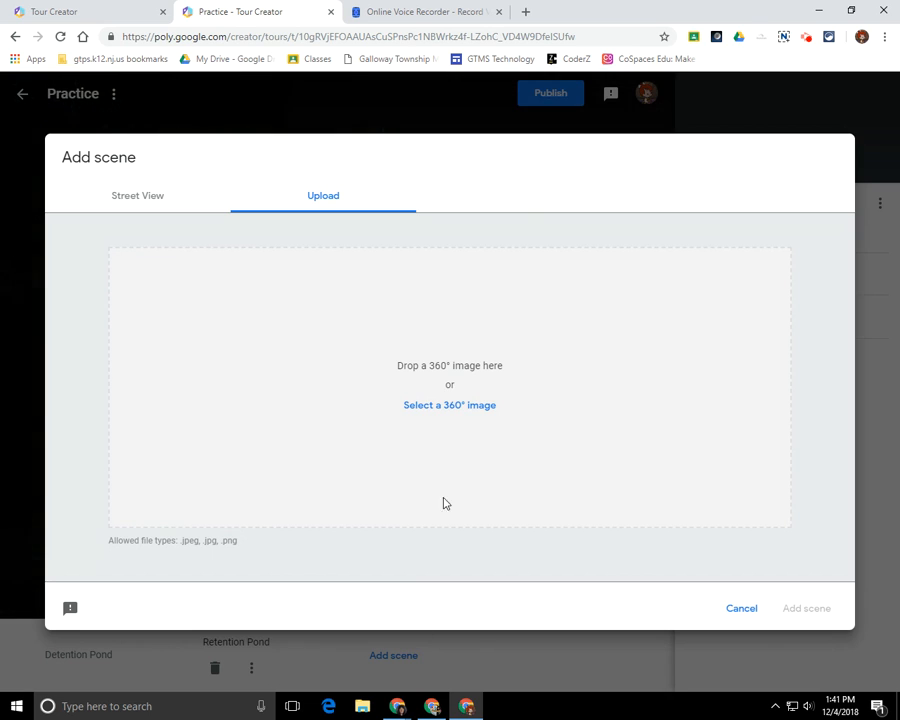
click(725, 609)
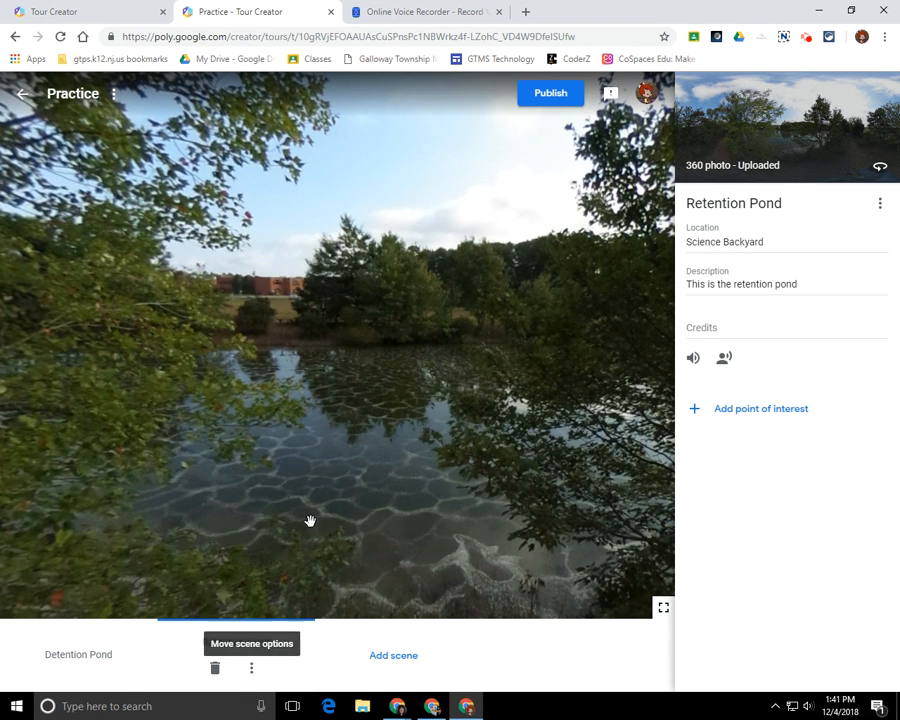
click(251, 669)
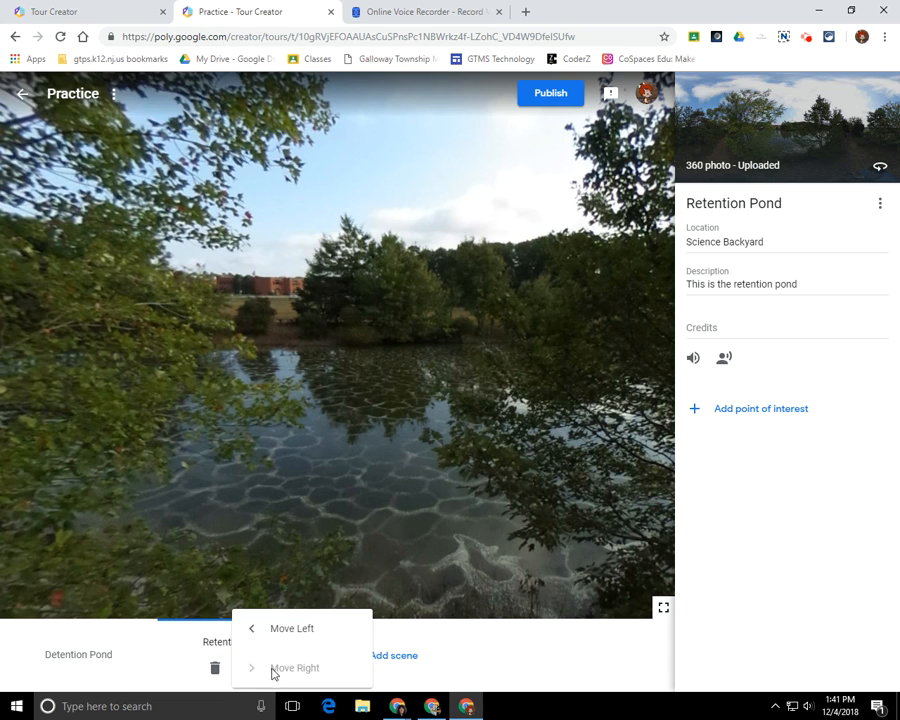
click(285, 500)
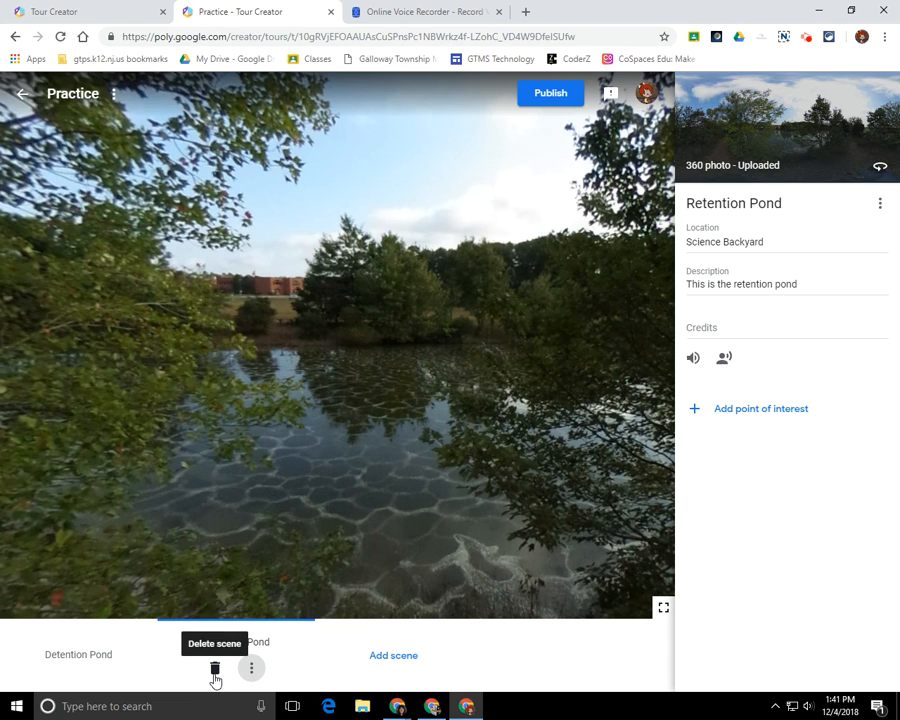
double_click(252, 672)
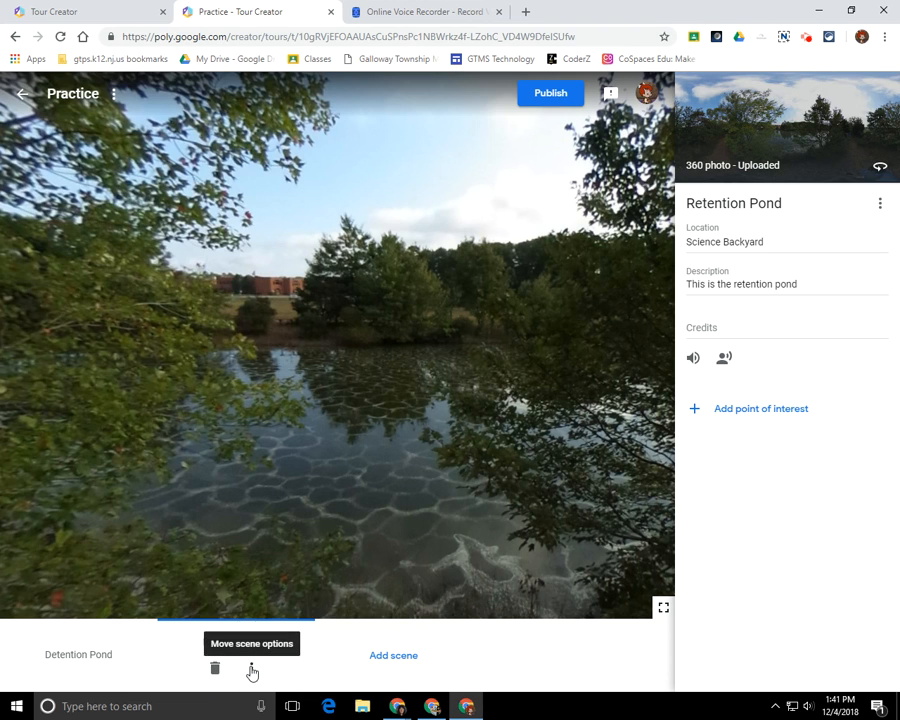
click(252, 672)
click(272, 630)
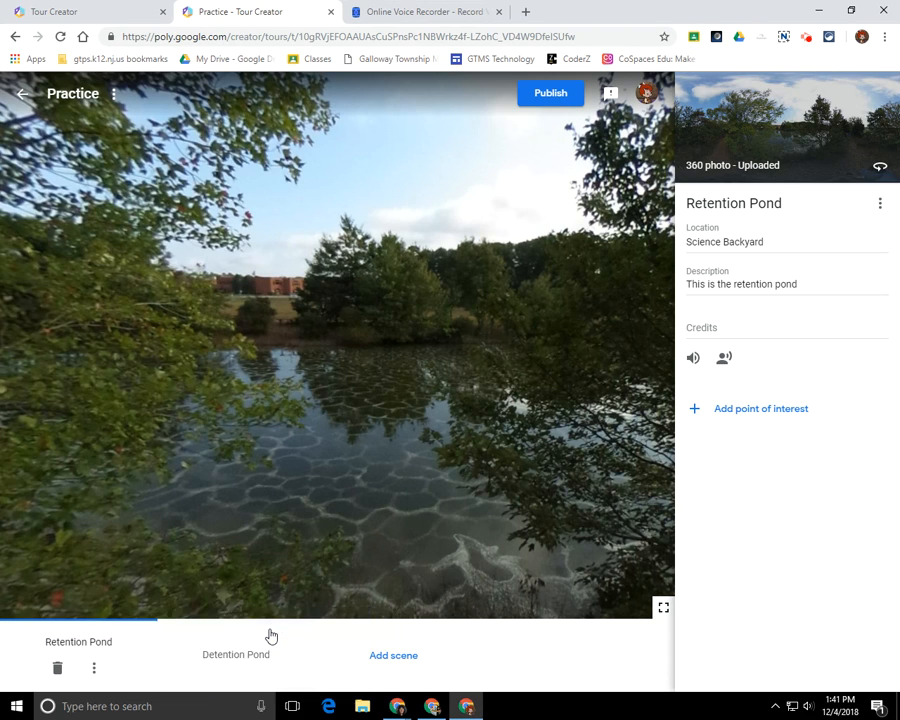
Leave Retention Pond as the first scene and start adding another 360° image from the computer.
click(95, 668)
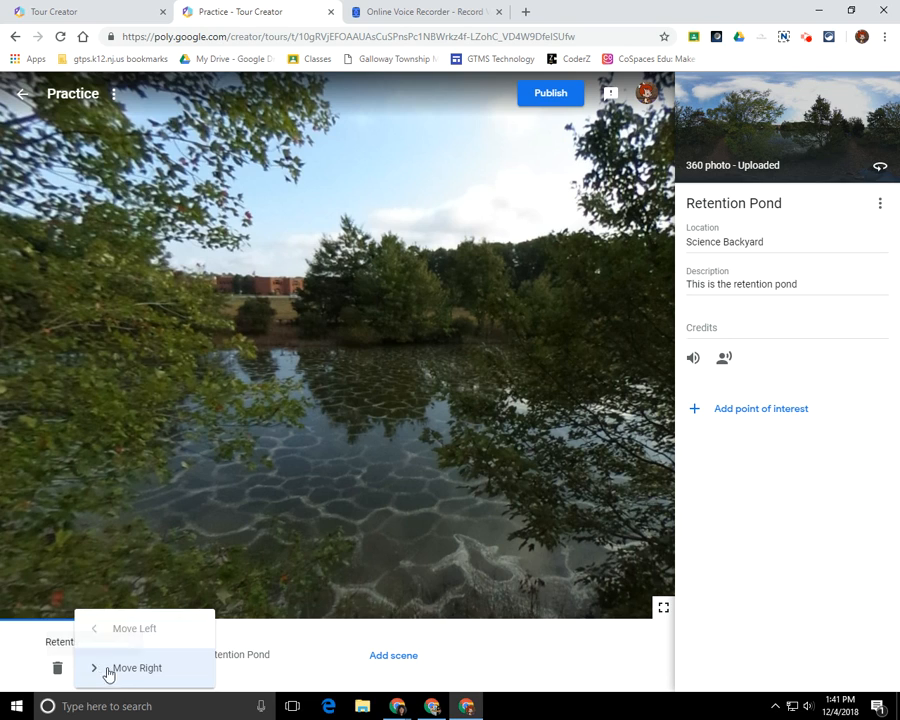
click(131, 670)
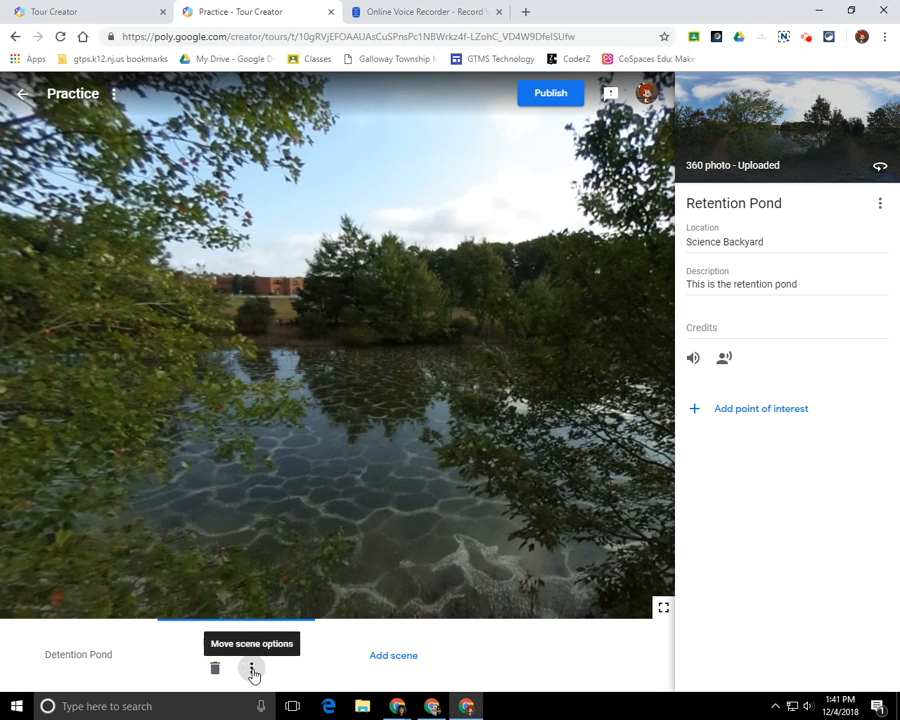
click(252, 670)
click(250, 632)
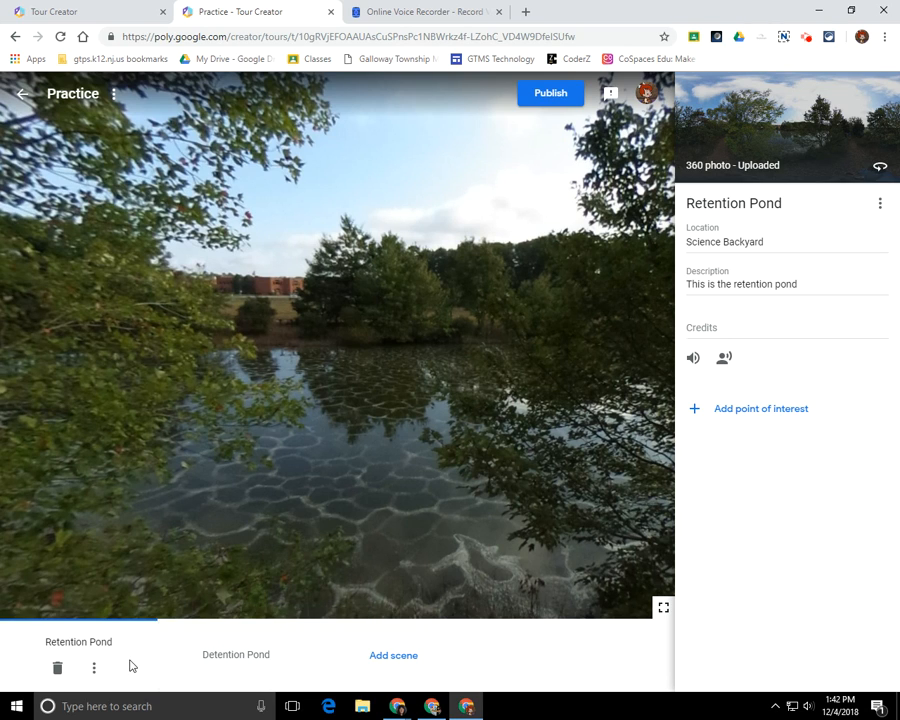
click(395, 662)
click(474, 405)
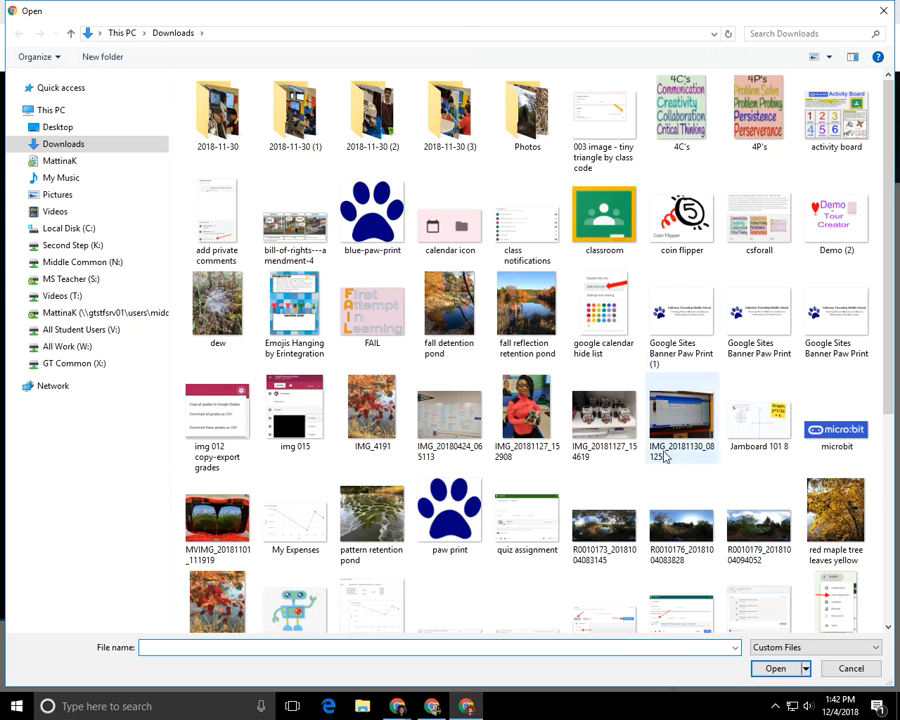
Add the R0010176 panorama as a scene named 'Testing', then delete it.
click(683, 530)
click(775, 668)
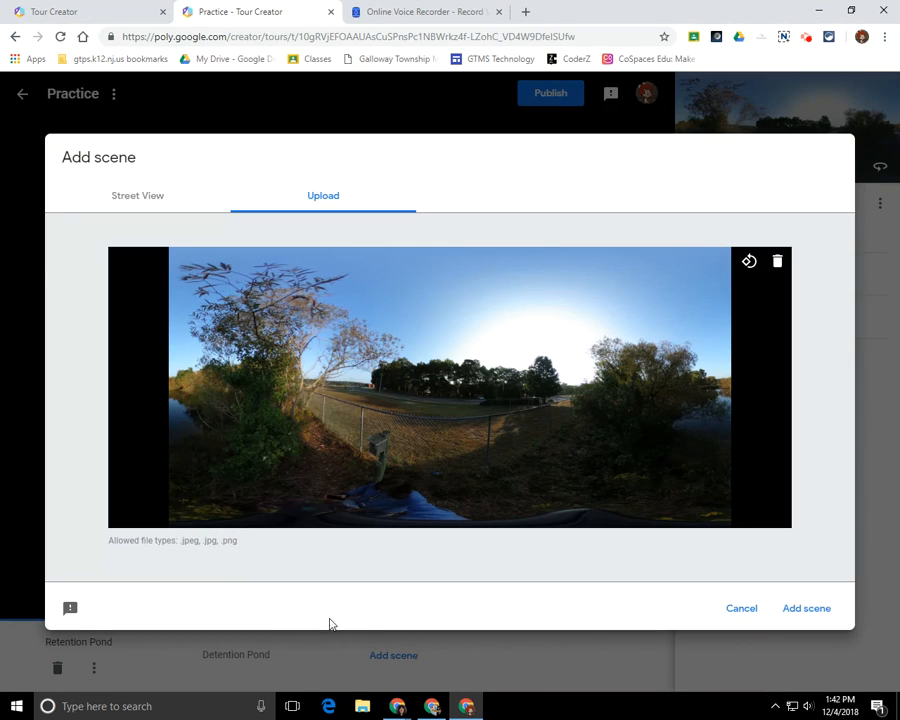
click(818, 612)
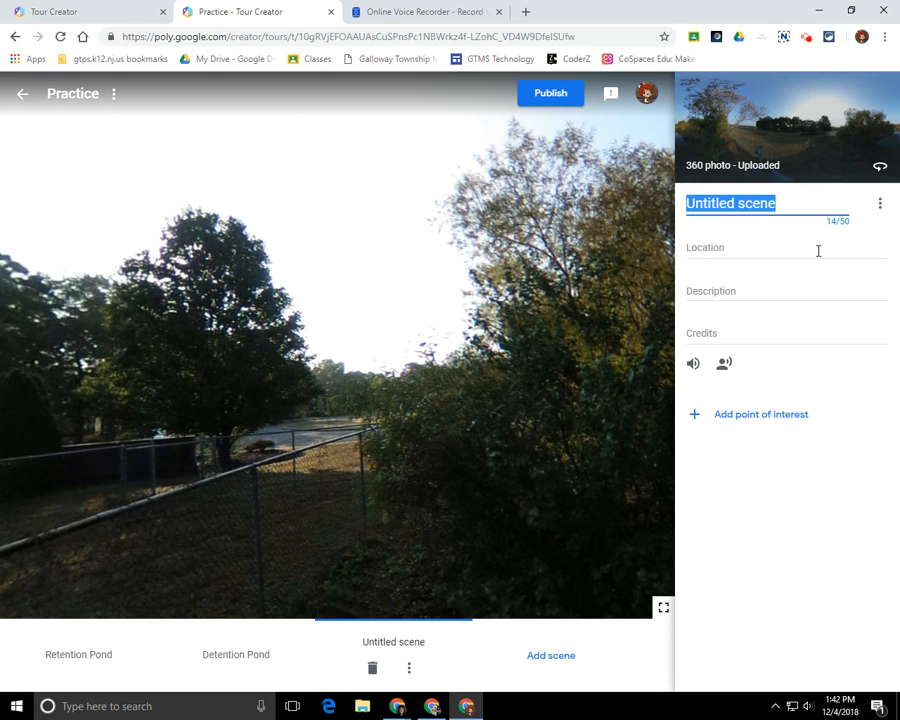
text(Testing)
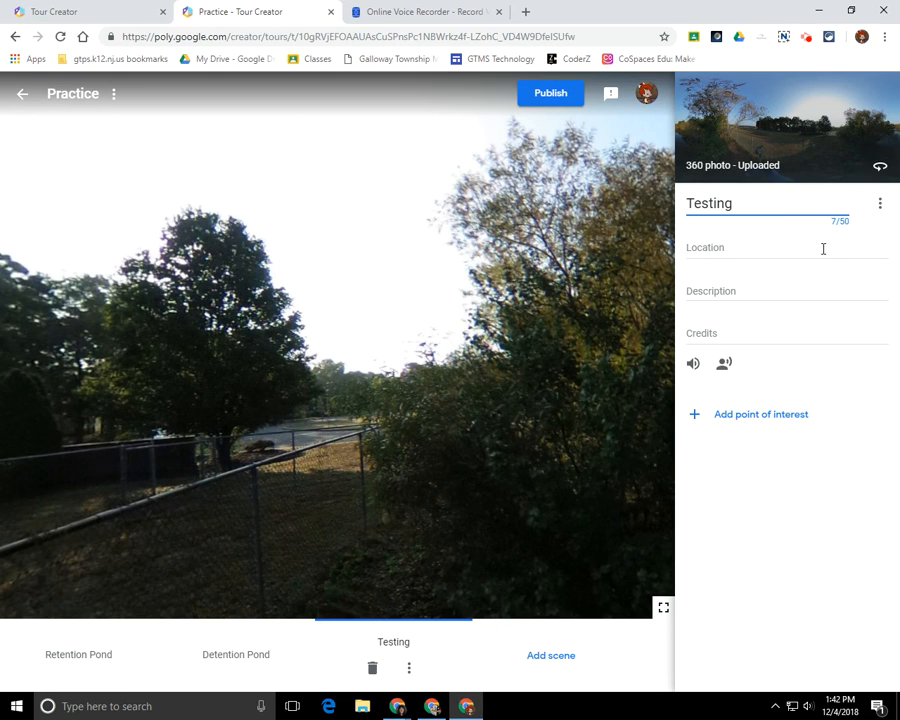
click(372, 672)
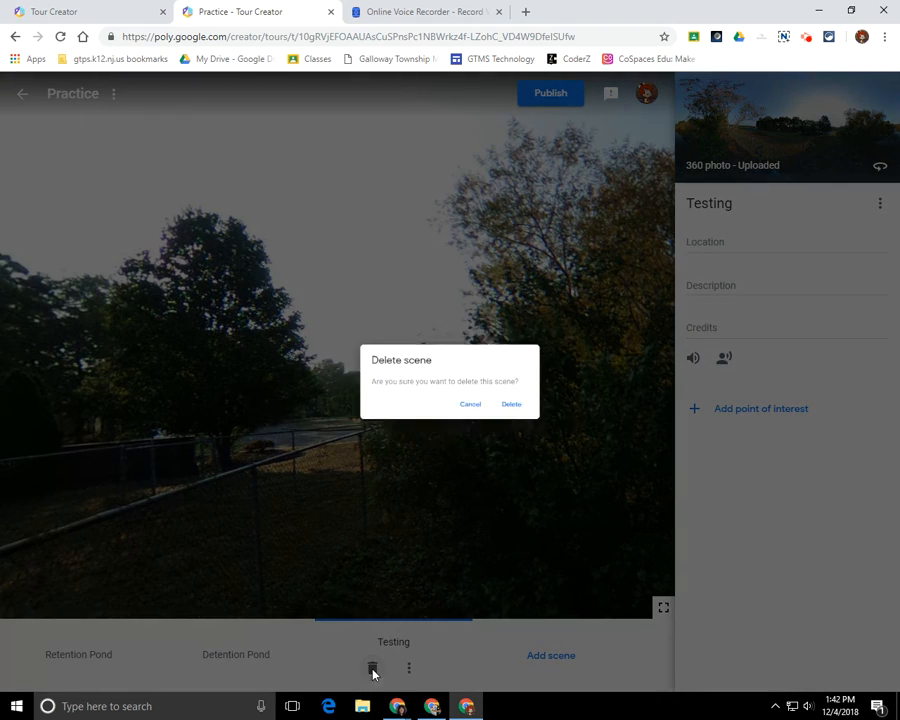
click(540, 425)
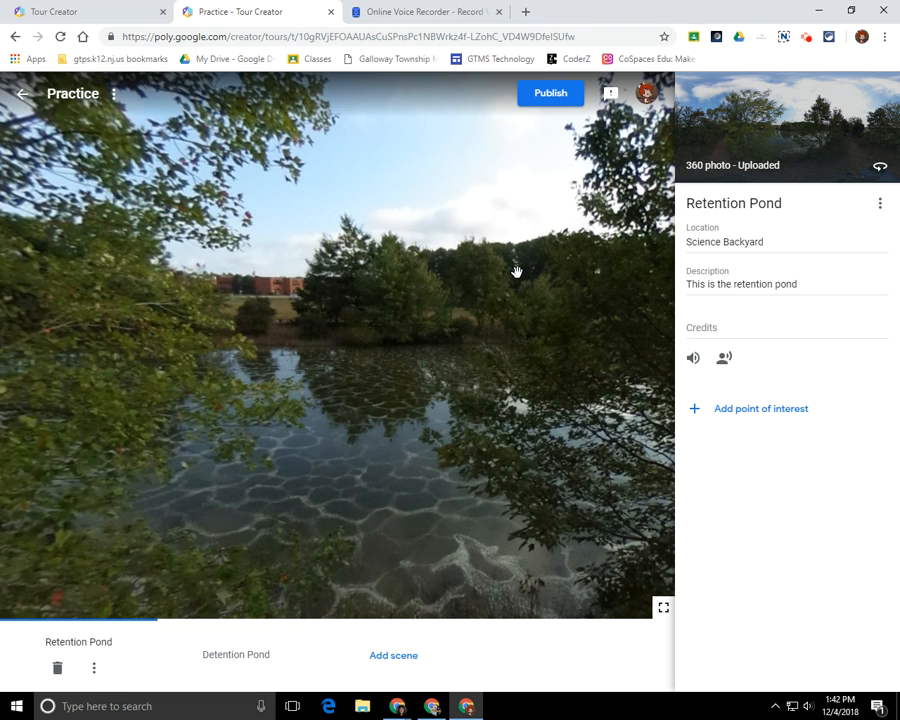
Publish the Practice tour with Unlisted visibility and copy the tour's link.
click(563, 98)
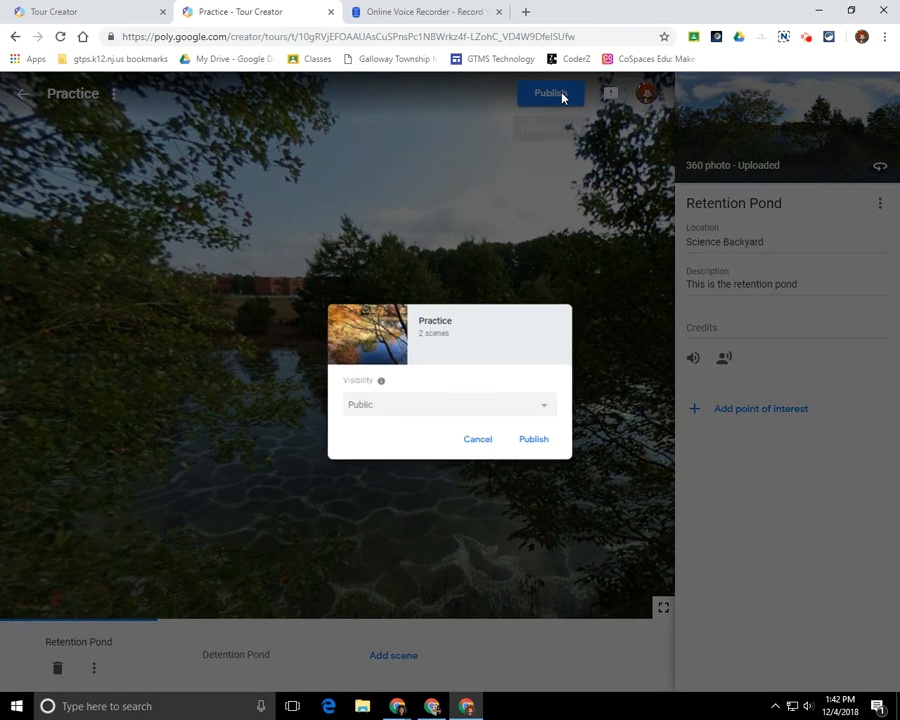
click(363, 407)
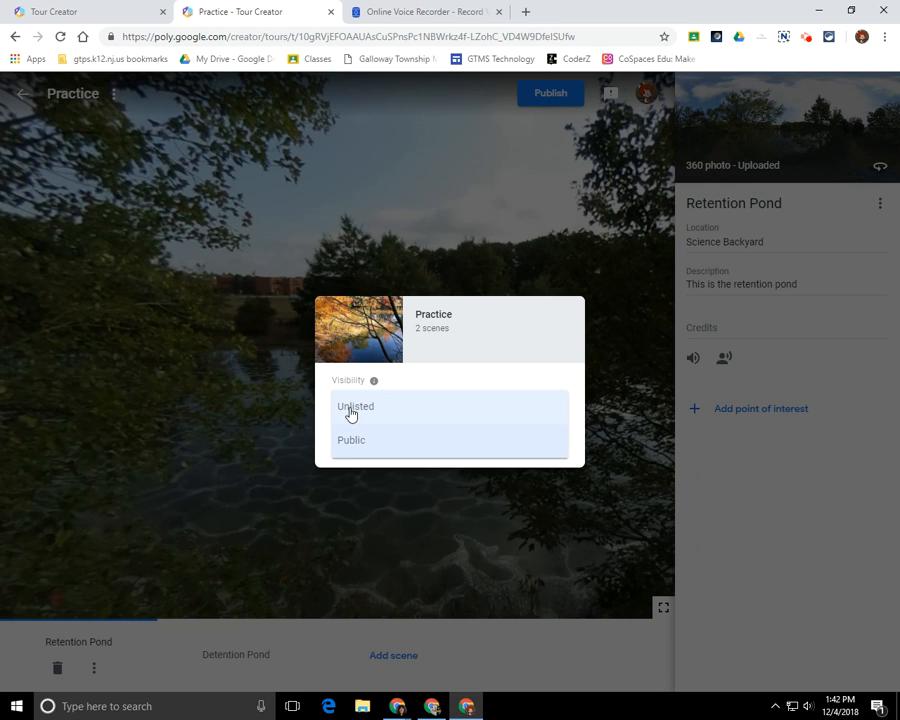
click(351, 412)
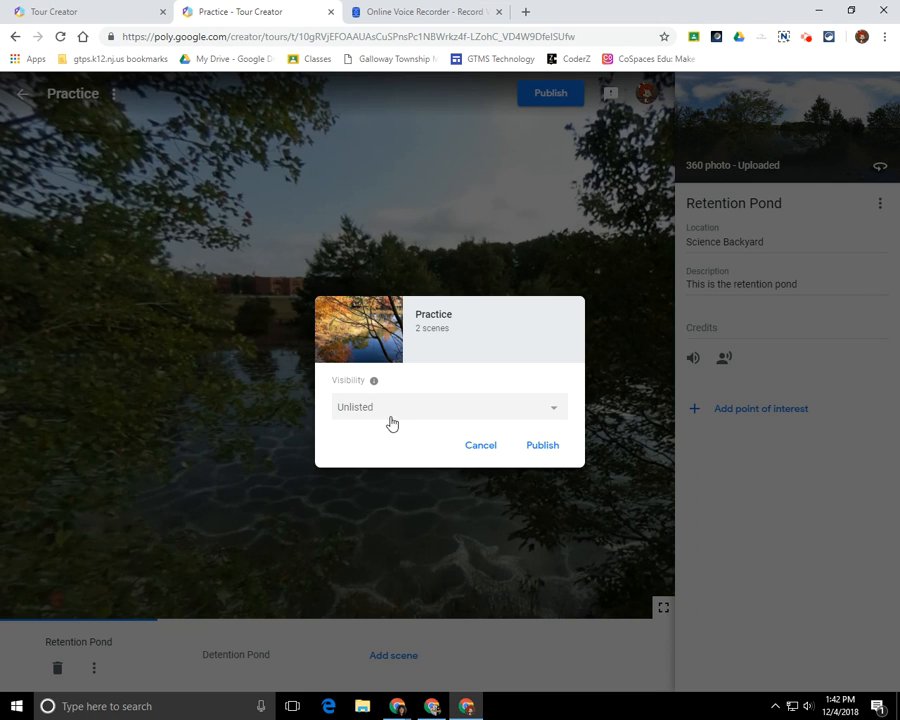
click(548, 447)
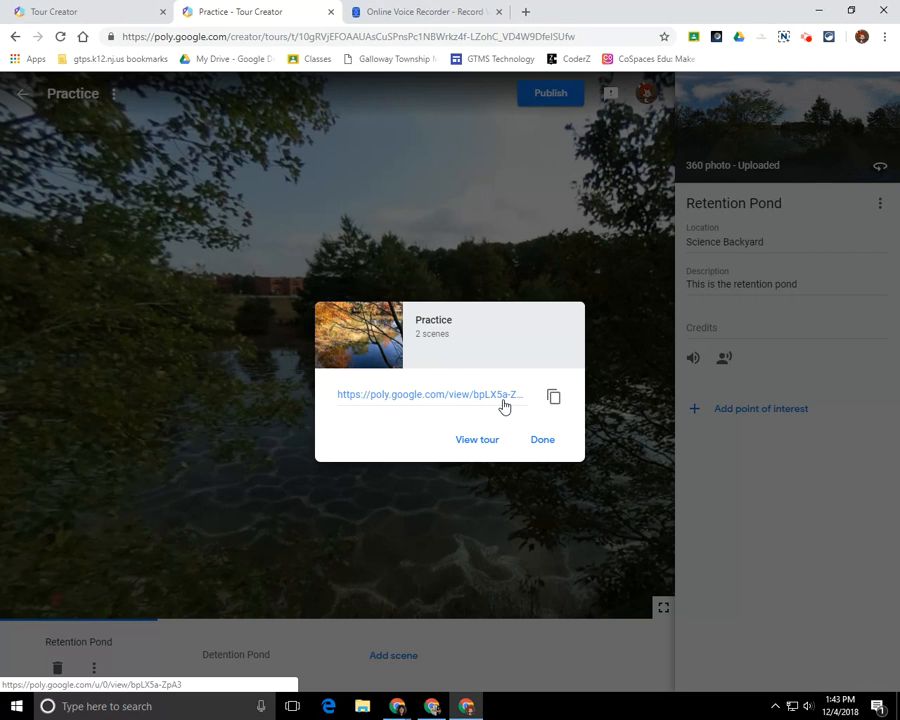
click(553, 398)
Open the published tour in Poly and look around the Retention Pond panorama.
click(474, 440)
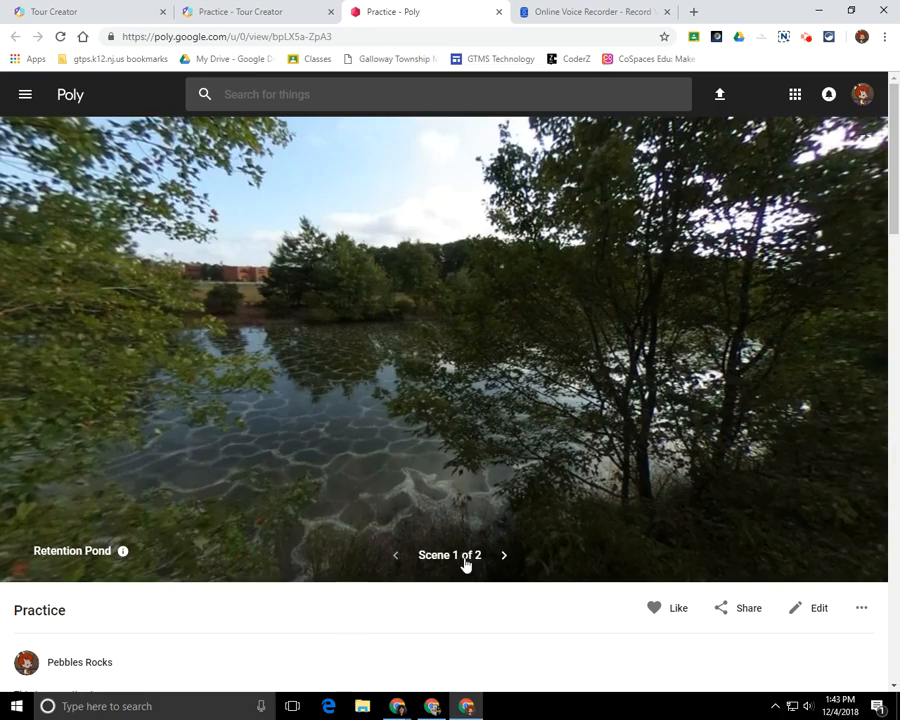
drag(735, 405, 436, 391)
drag(748, 362, 640, 360)
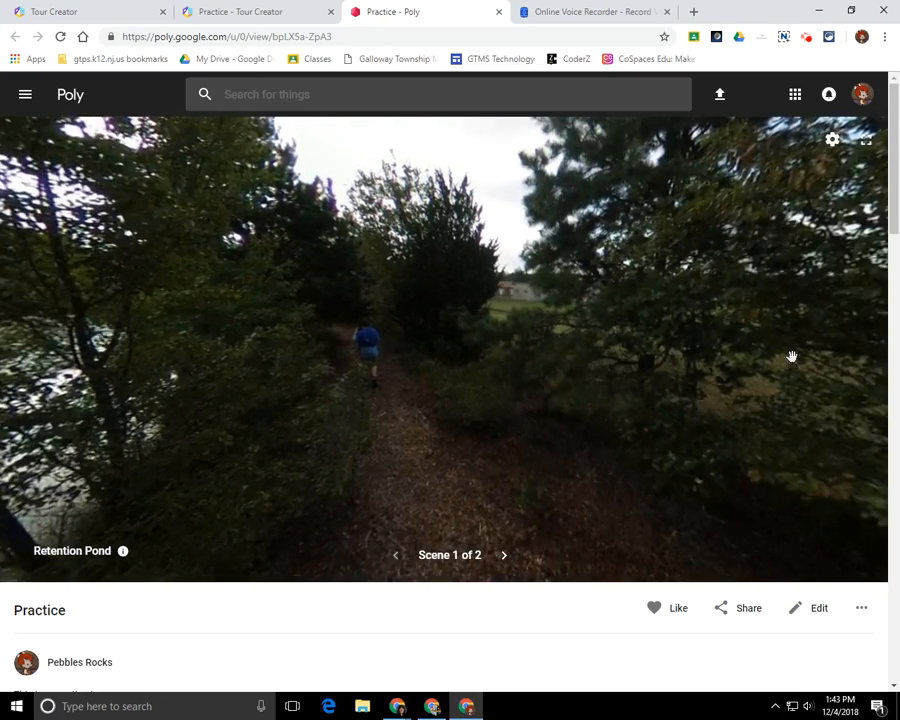
drag(788, 354, 644, 362)
drag(770, 358, 581, 364)
drag(743, 364, 588, 368)
drag(836, 368, 596, 368)
drag(792, 374, 640, 376)
drag(740, 377, 602, 382)
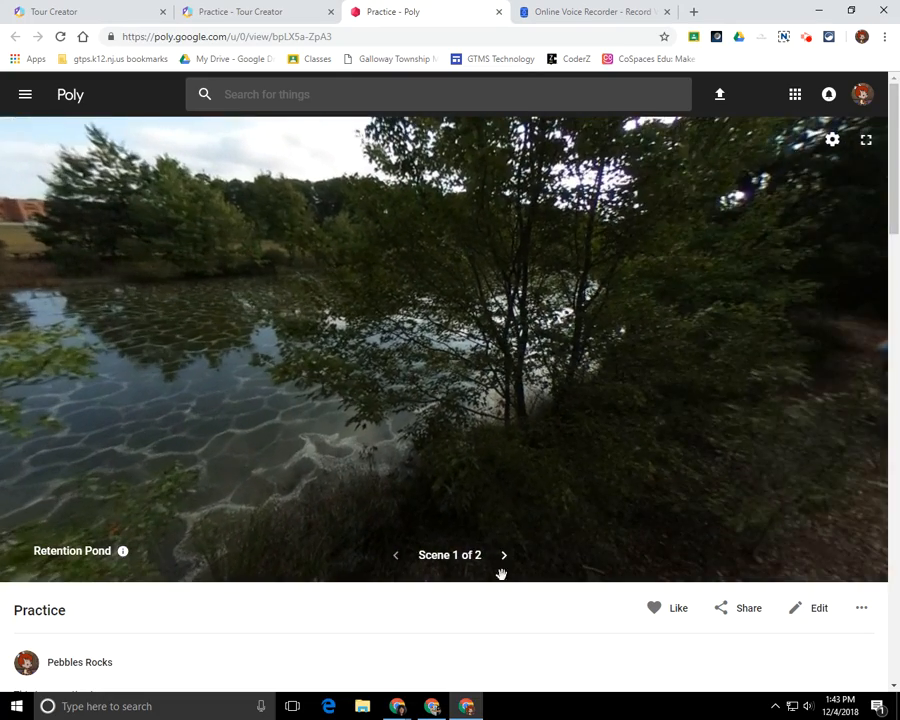
Go to the Detention Pond scene and view the Trees point of interest, then close it.
click(504, 558)
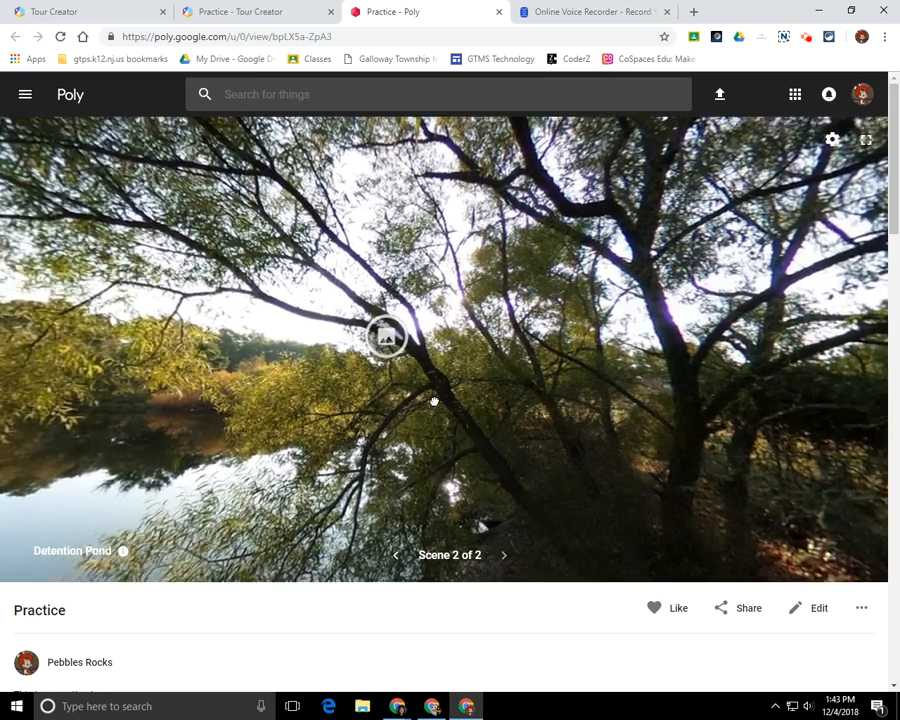
drag(434, 401, 398, 400)
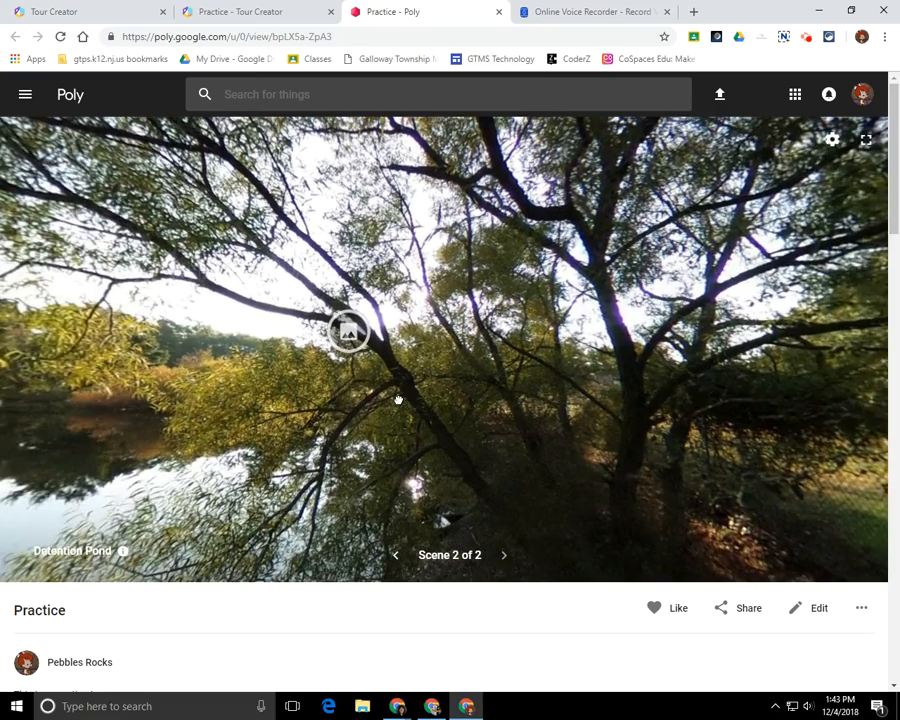
click(348, 335)
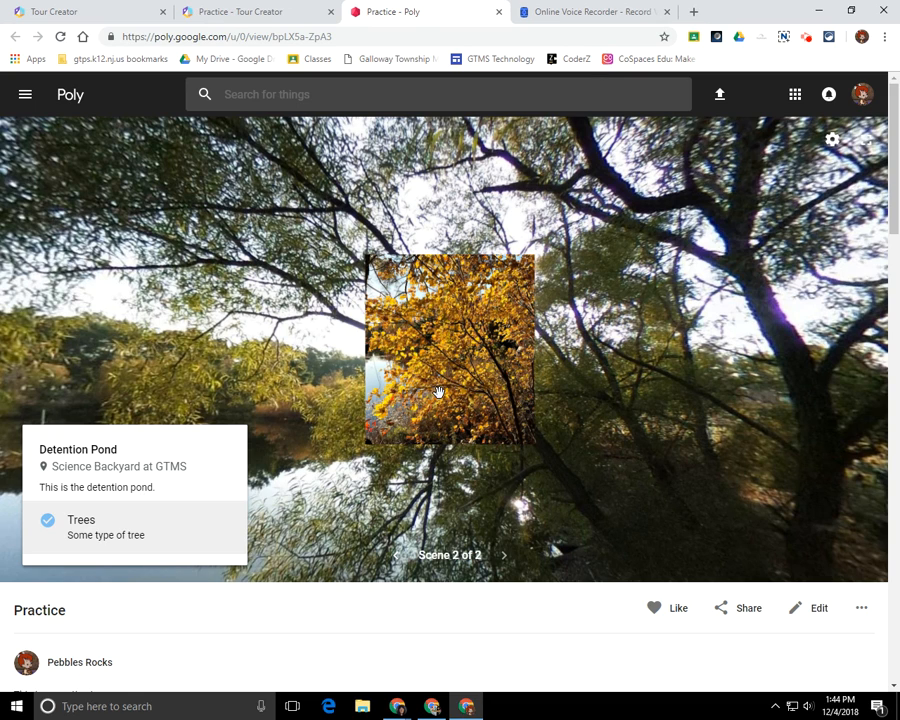
click(318, 474)
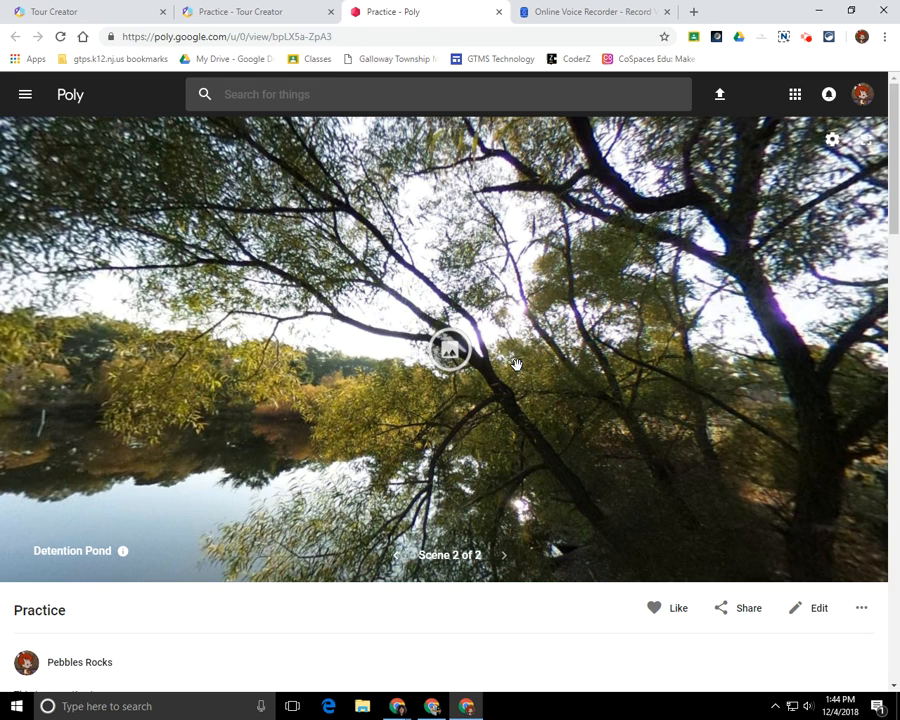